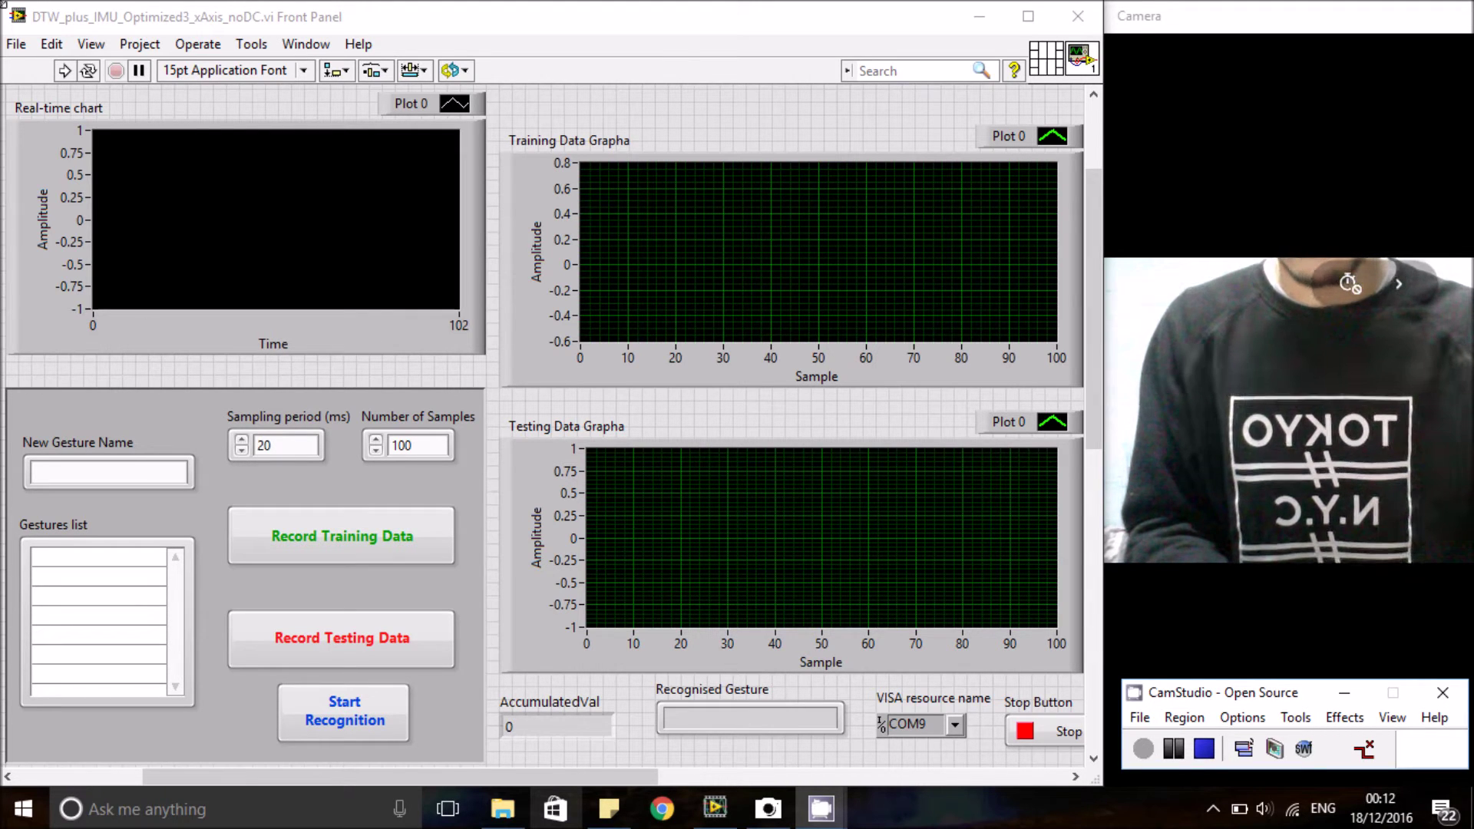
Run the DTW_plus_IMU gesture-recognition VI on COM9, sampling every 20 ms for 100 samples.
left_click(64, 69)
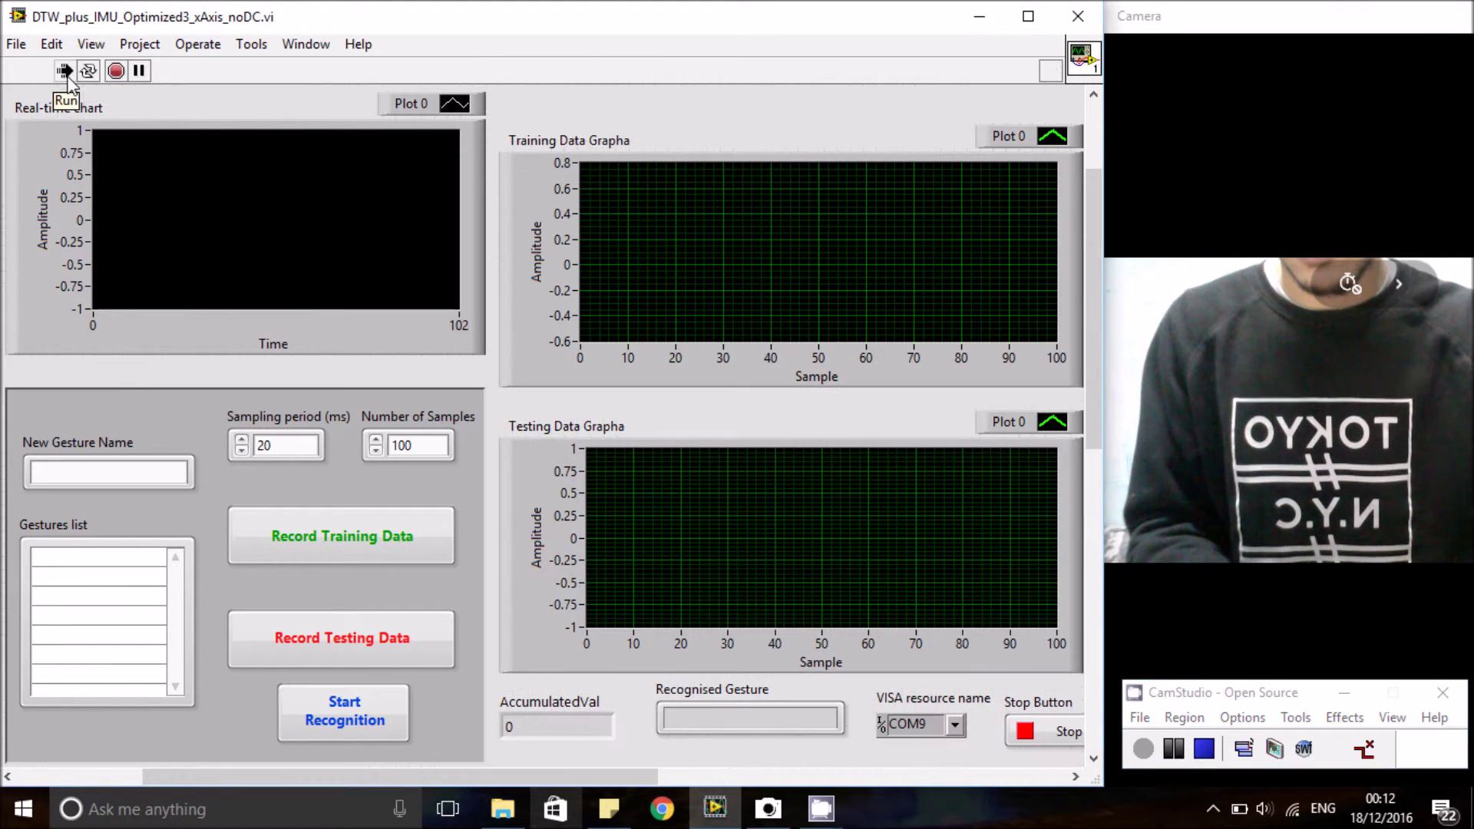
Name a new gesture 'Right' and record its training motion.
left_click(138, 473)
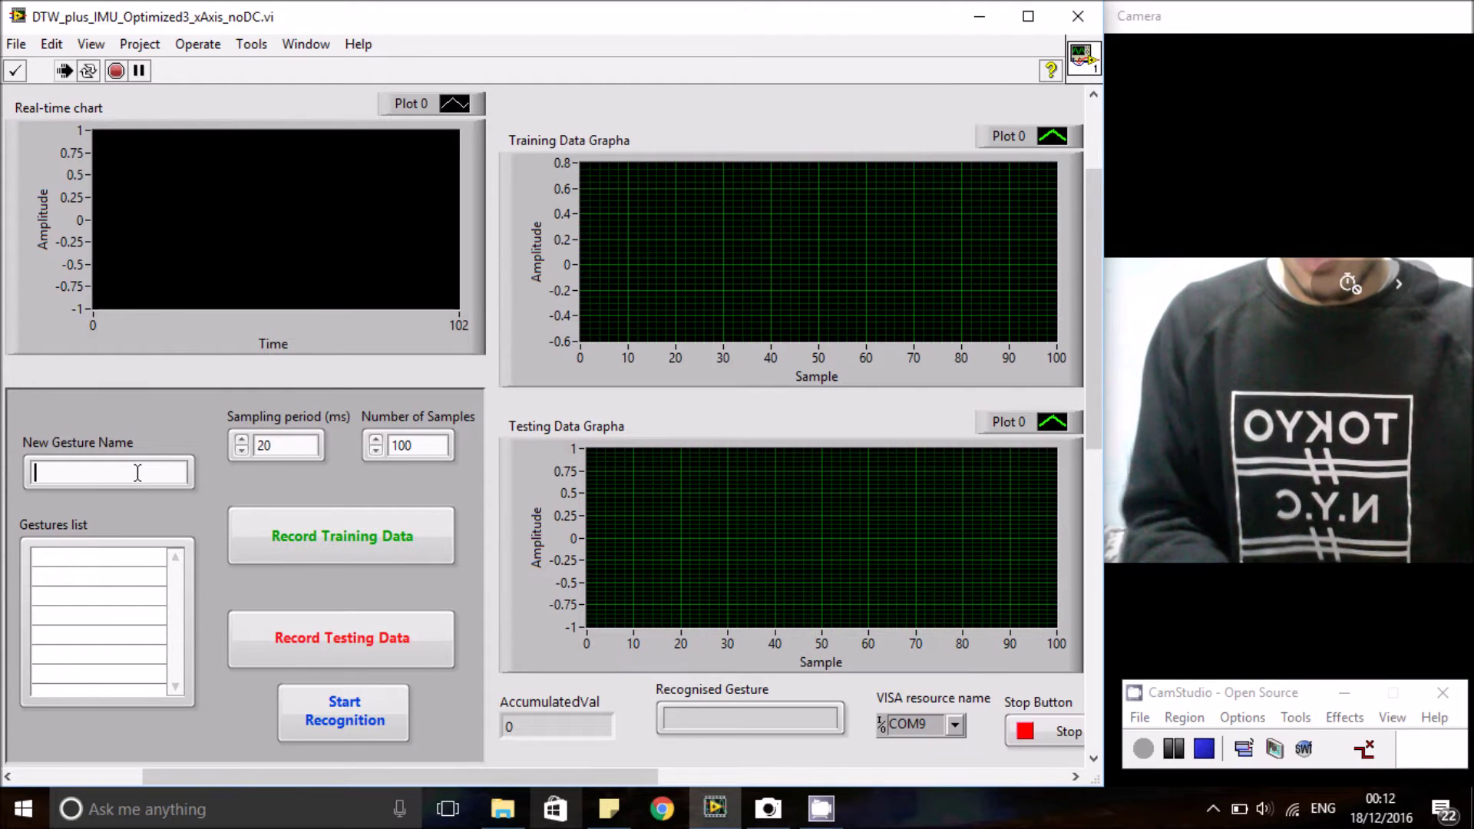
type("Right")
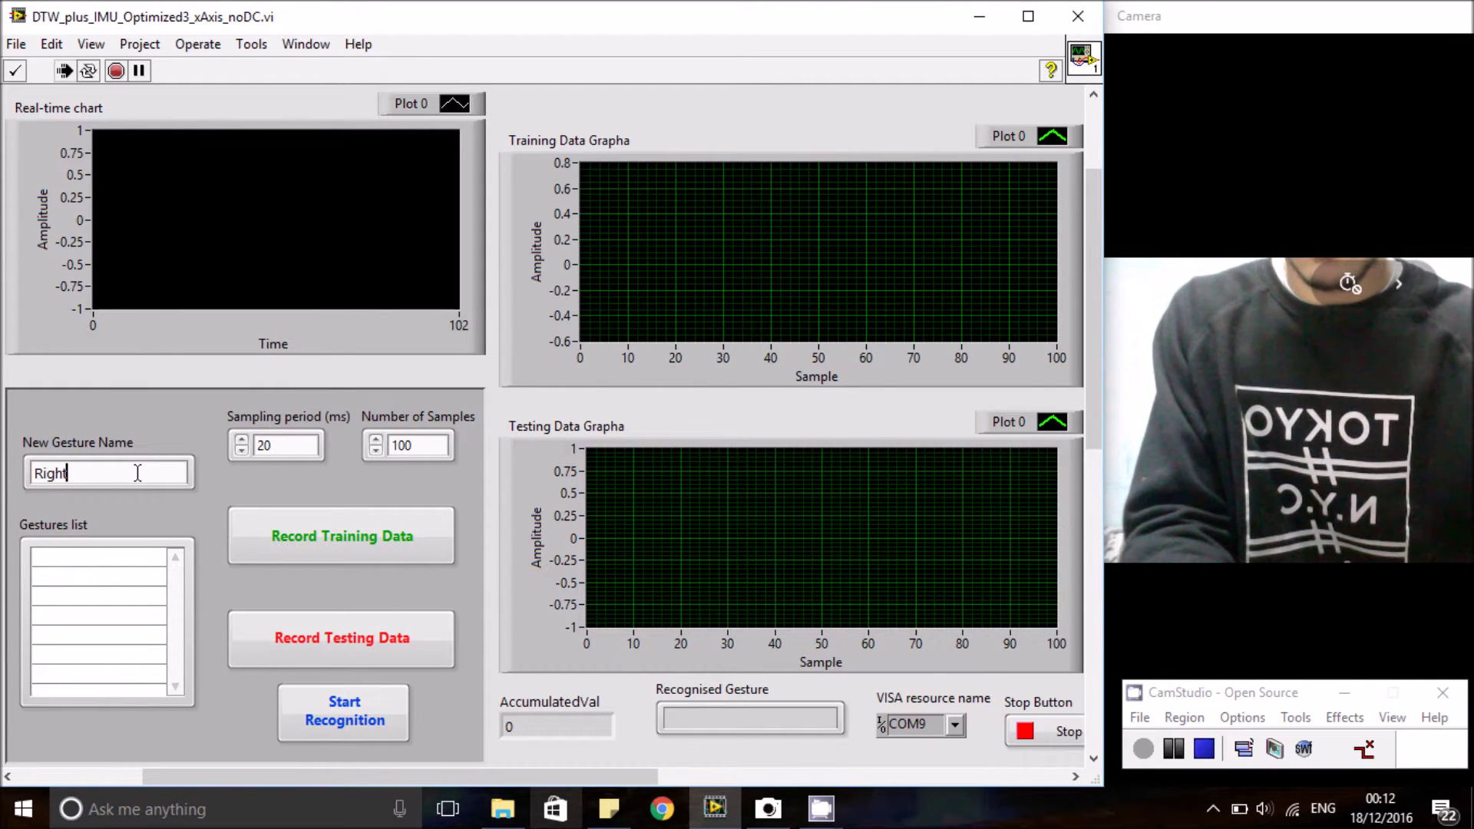
left_click(301, 538)
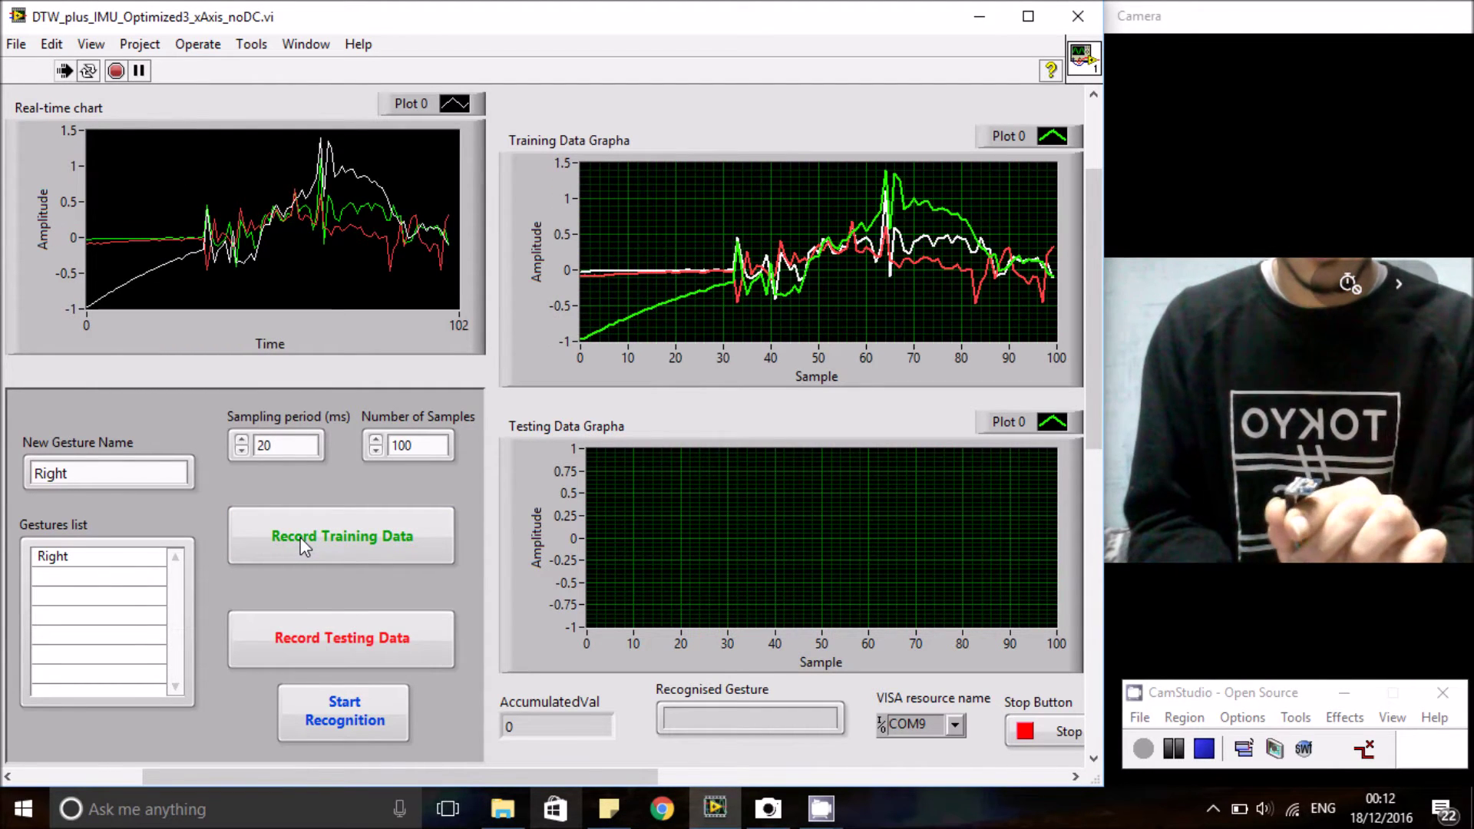
left_click(305, 547)
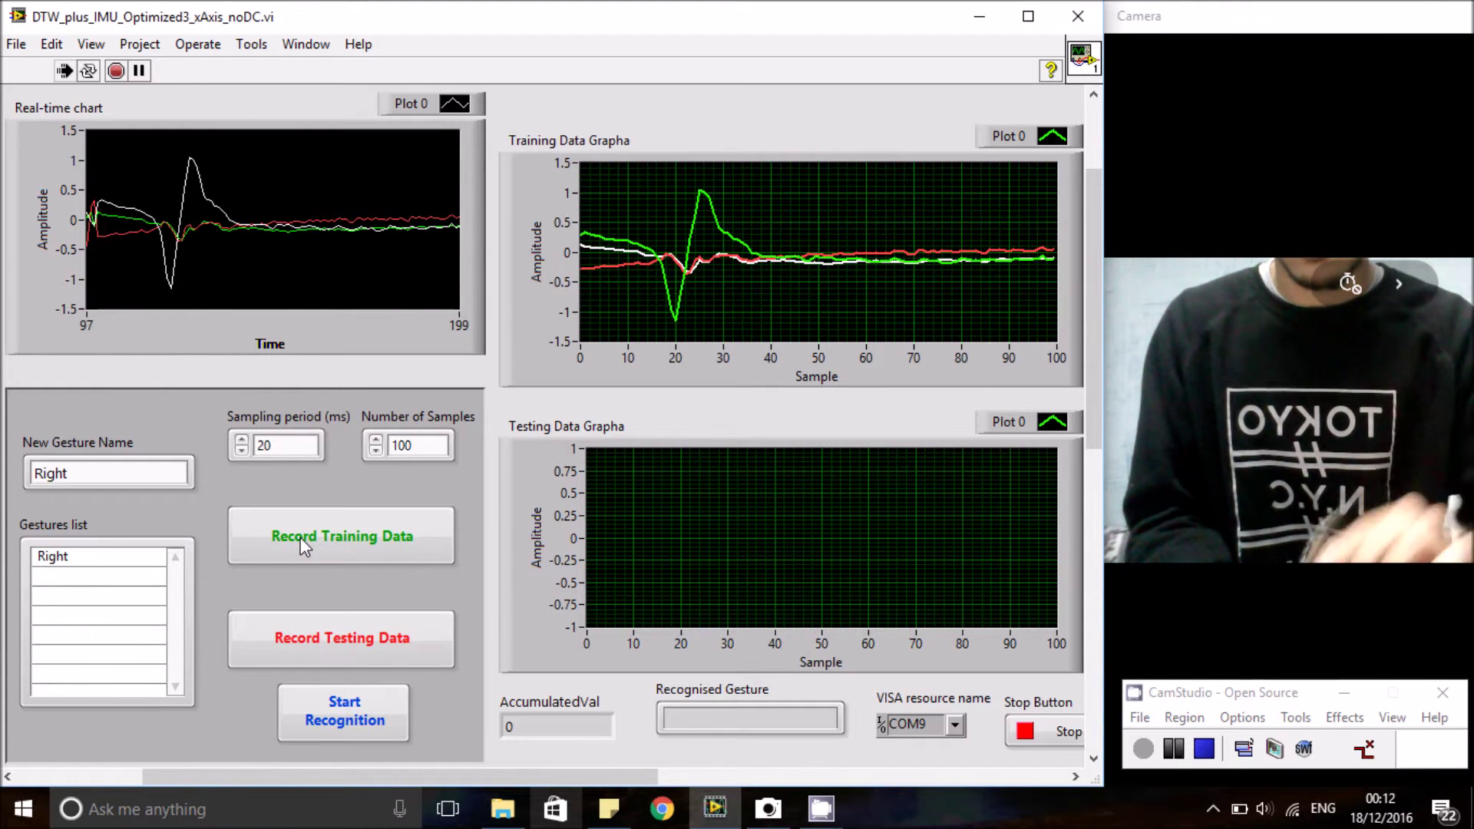
Rename the gesture to 'Left' and record its training motion.
left_click(85, 467)
double_click(85, 467)
type("Le")
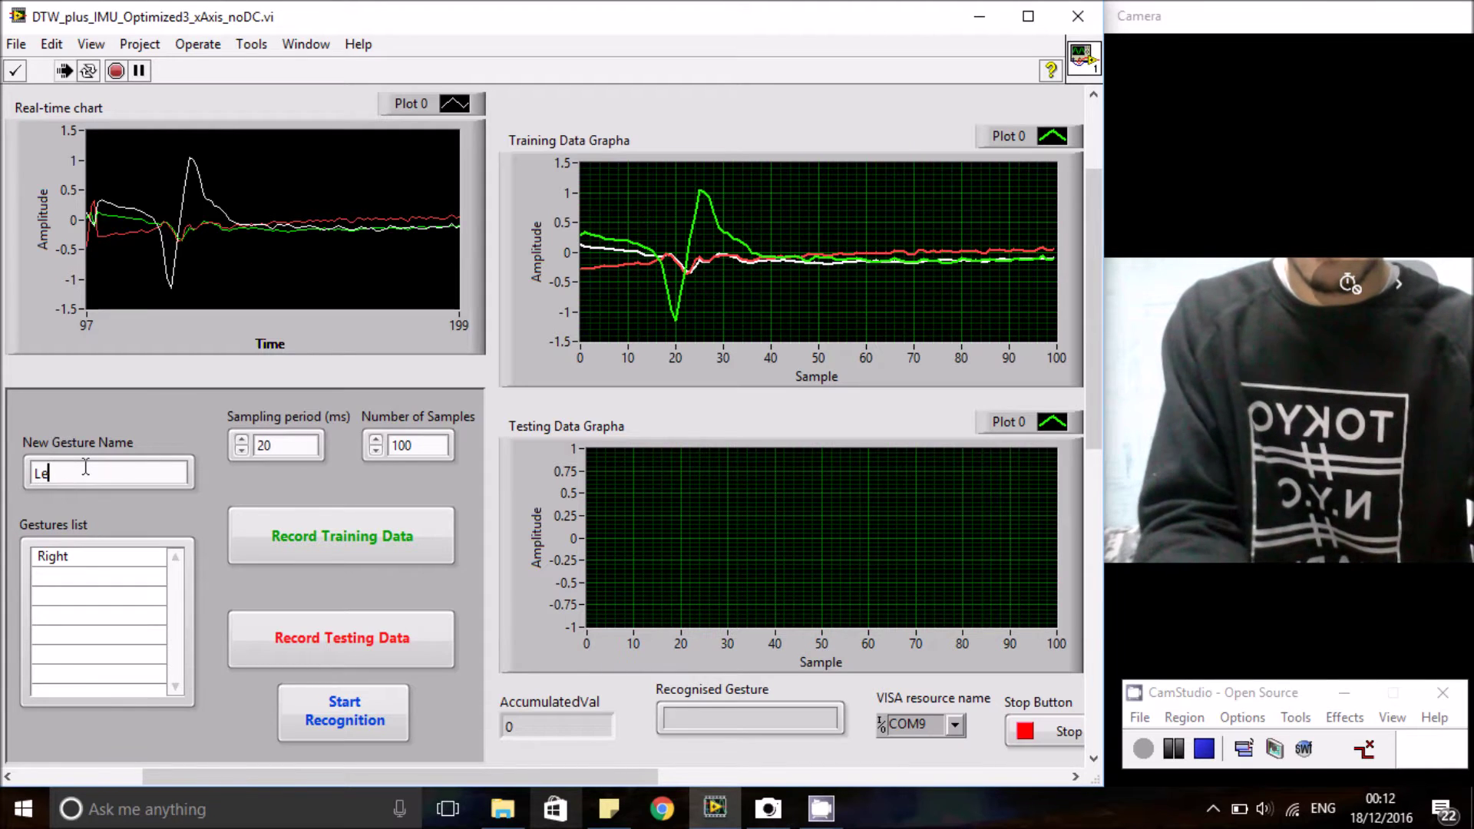
type("ft")
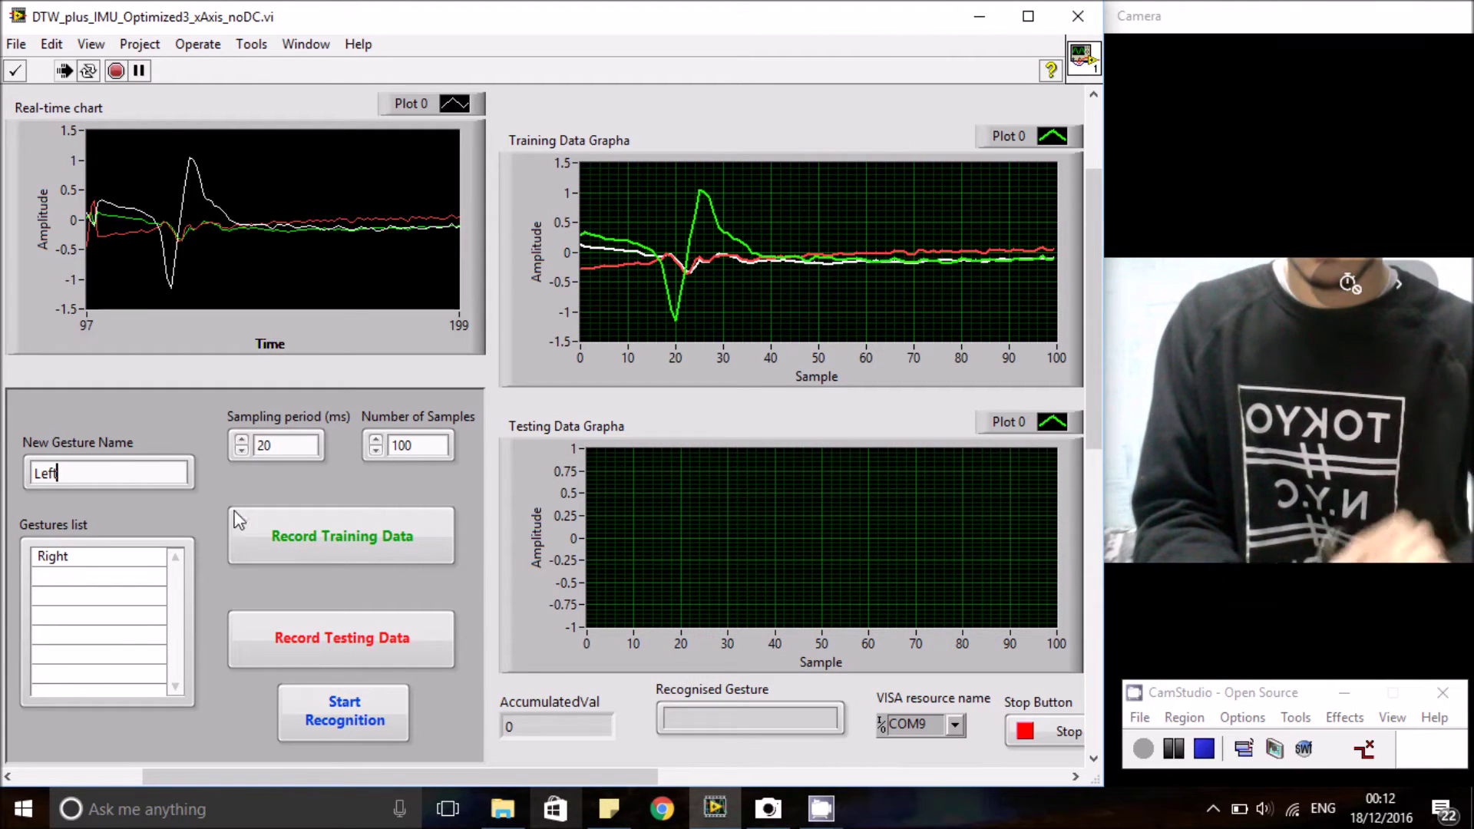
left_click(271, 533)
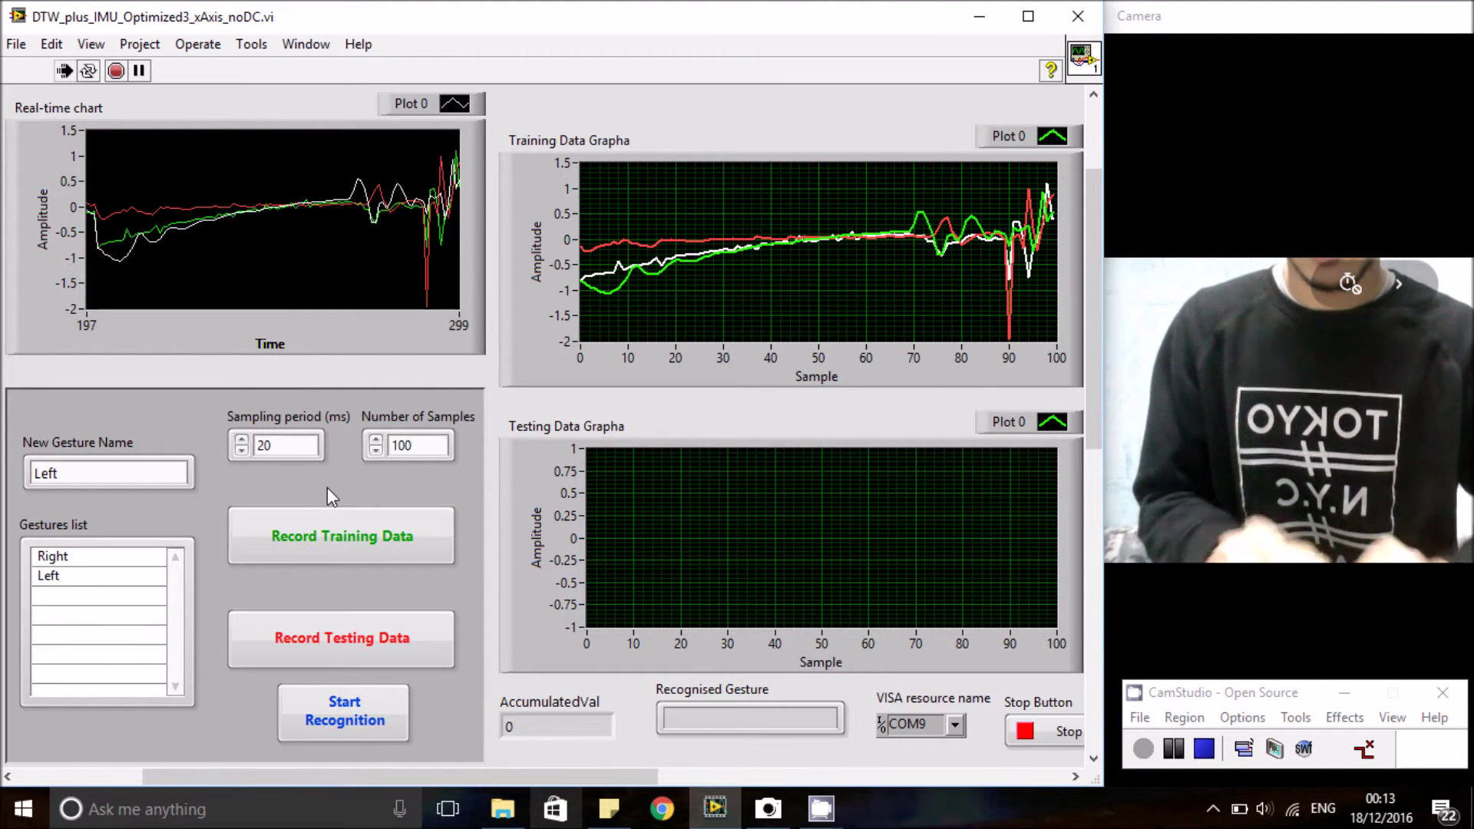
left_click(357, 536)
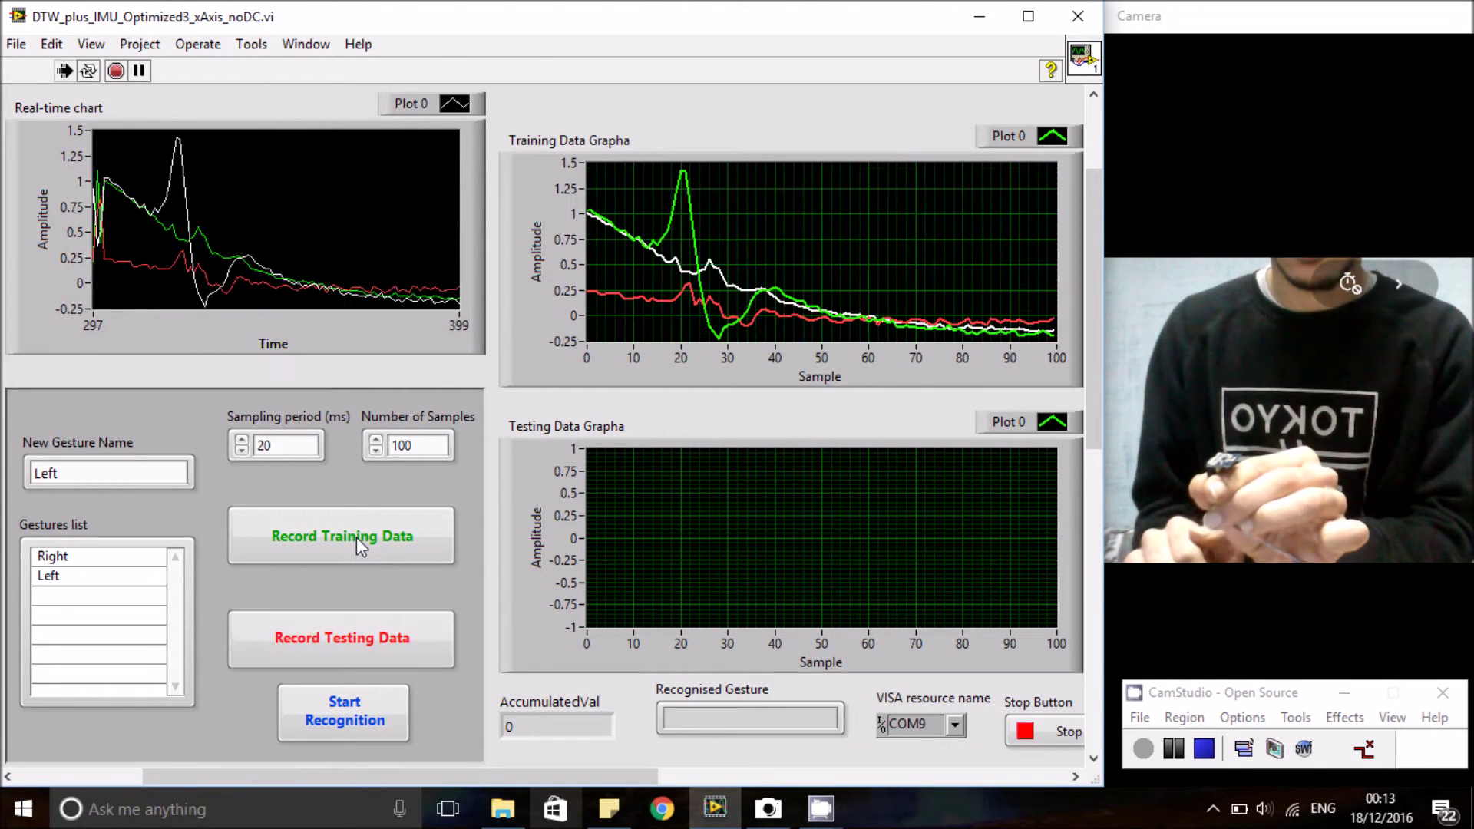
left_click(356, 537)
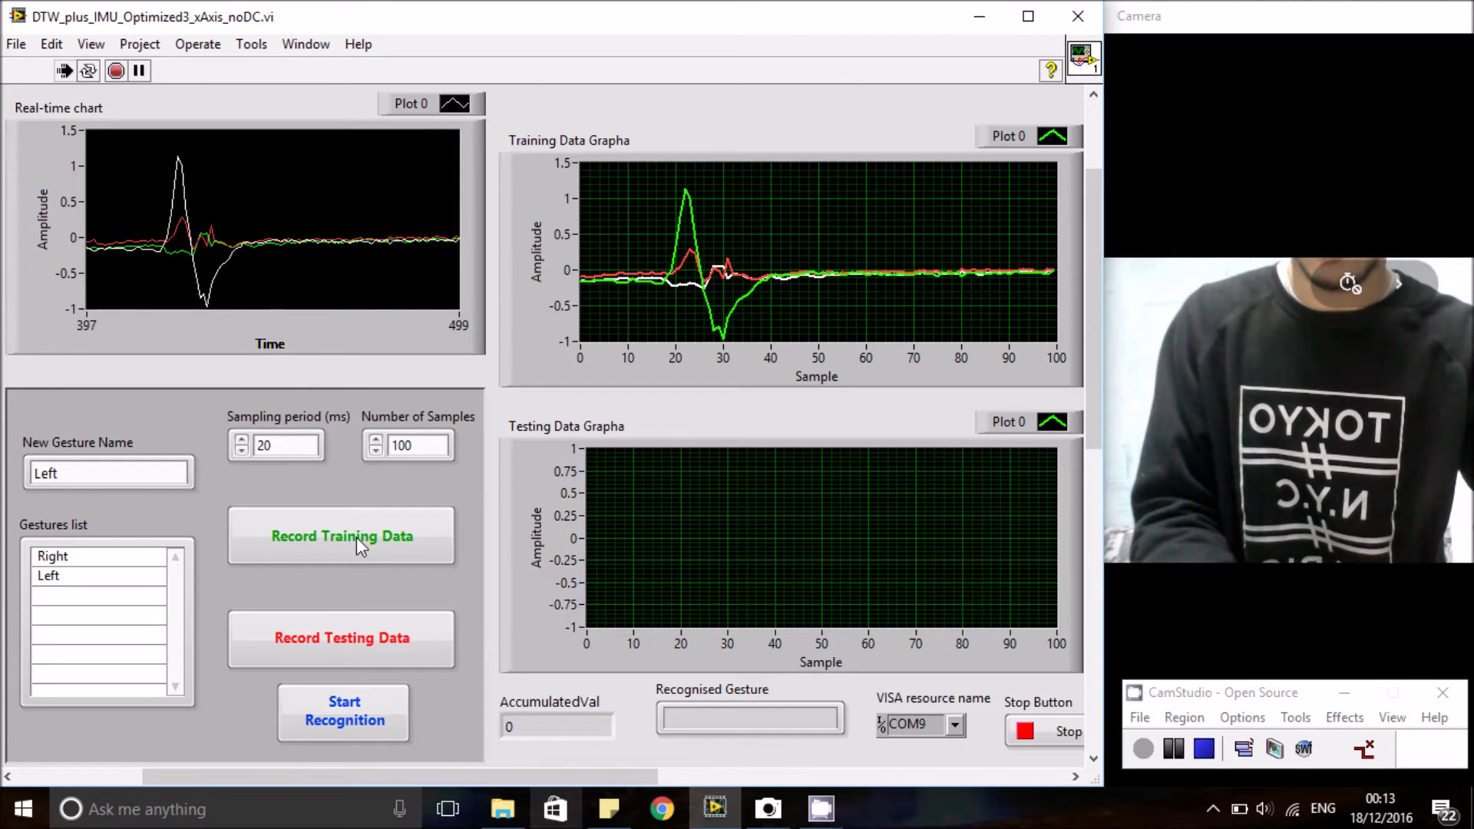
double_click(93, 472)
Train the 'Up' and 'Circle' gestures, recording a training motion for each.
type("Up")
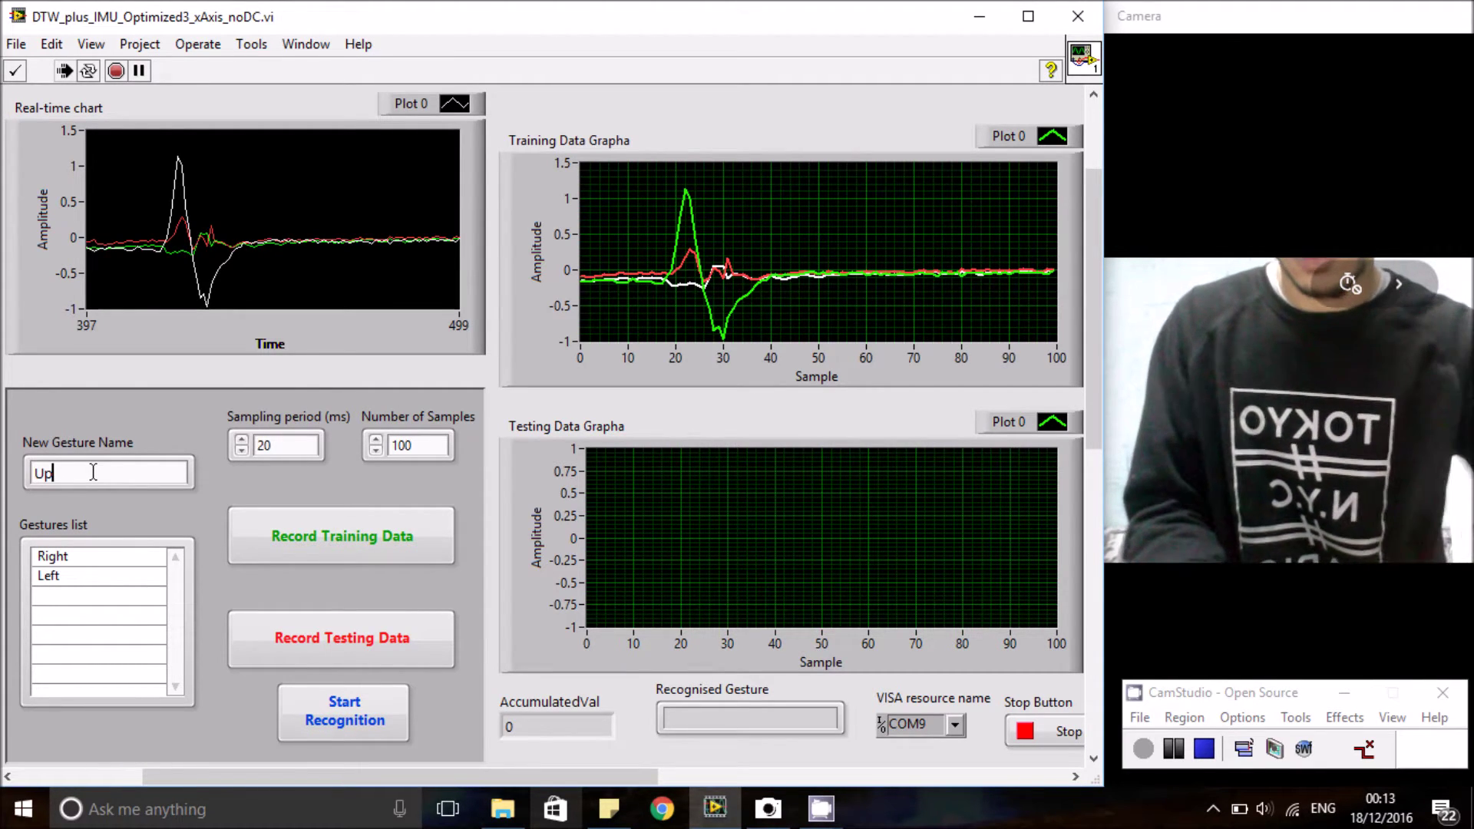
left_click(306, 531)
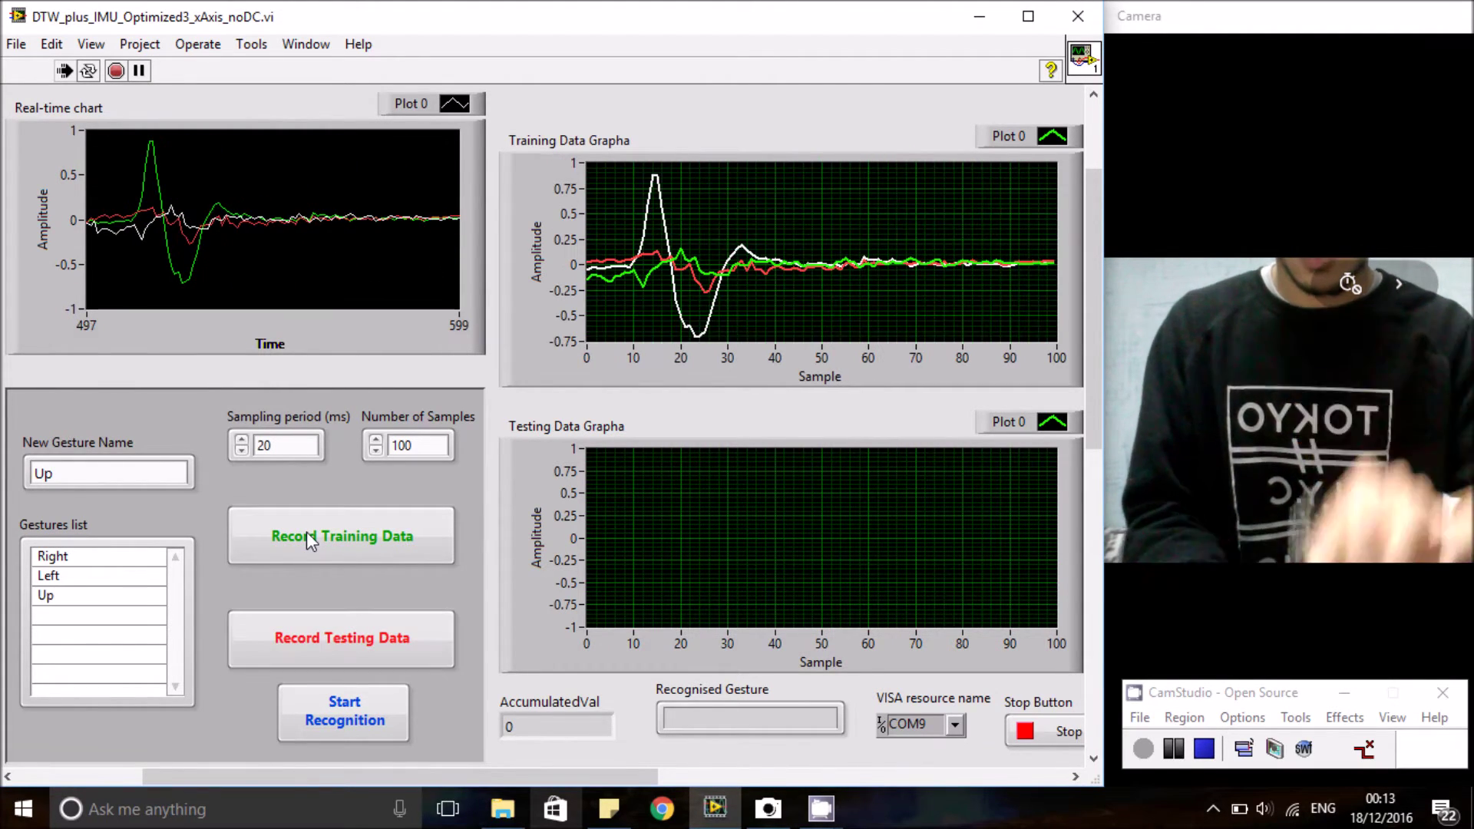
double_click(120, 464)
type("Circle")
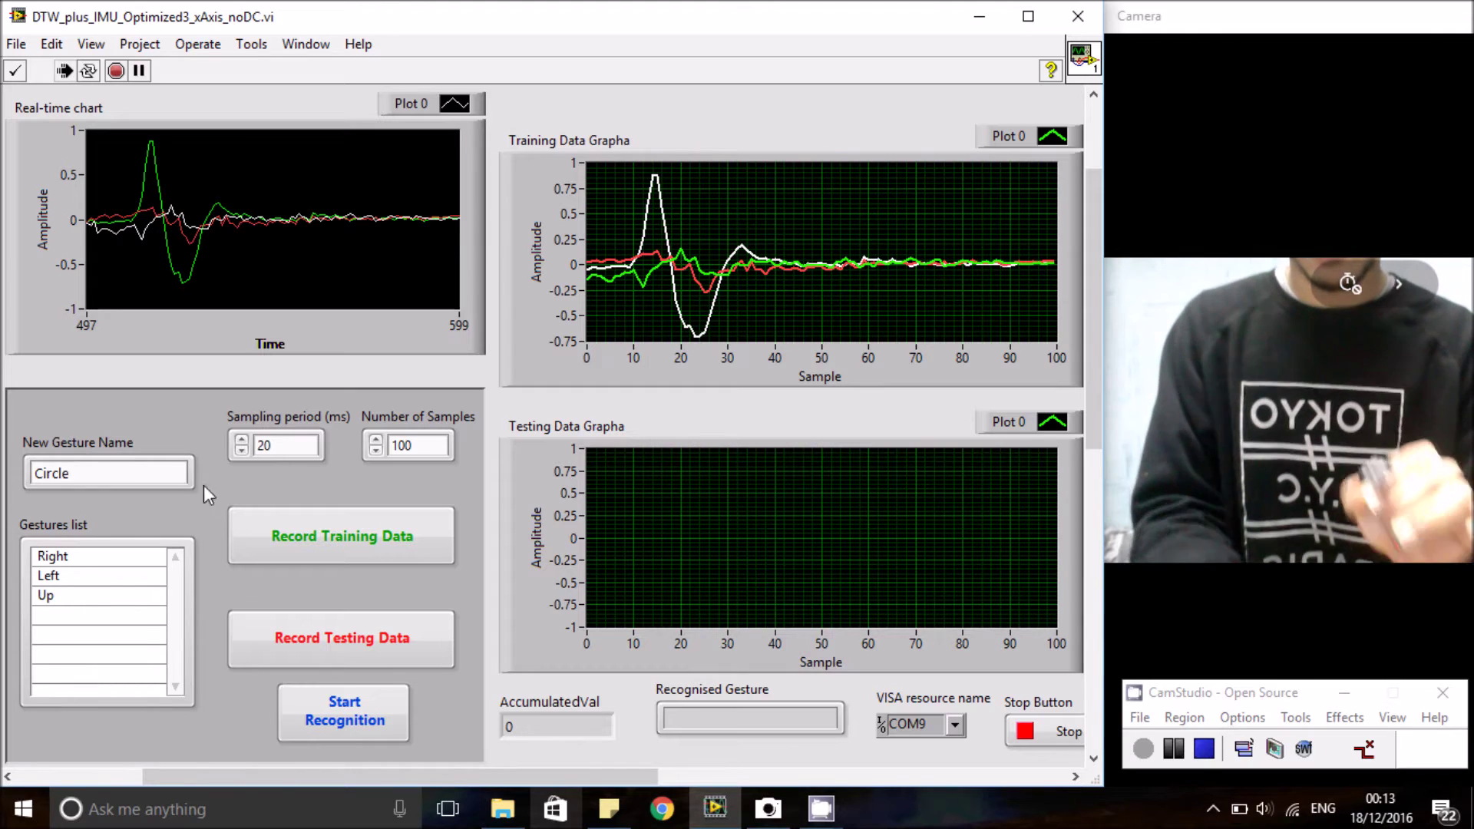
left_click(282, 517)
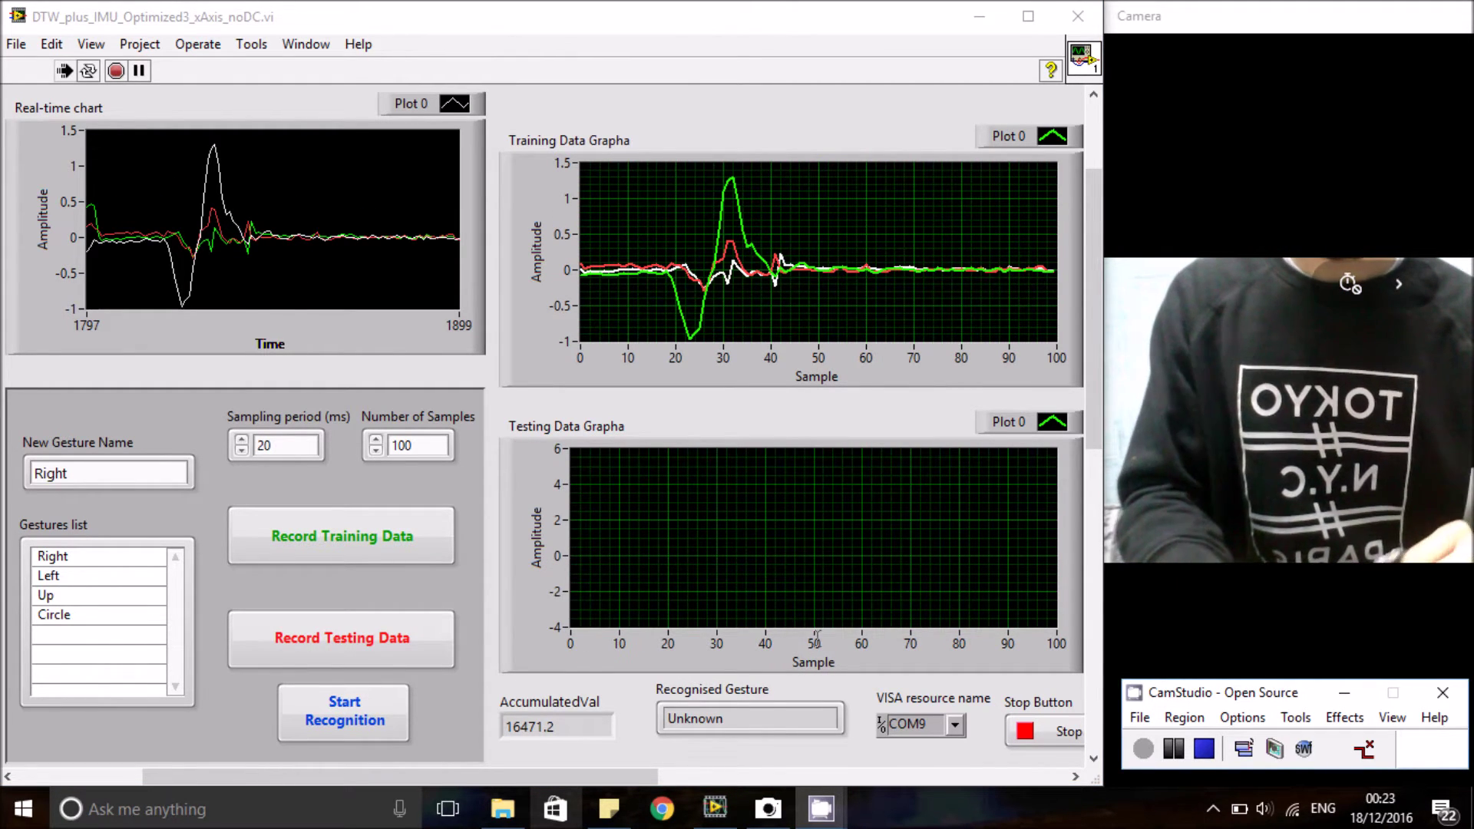
Record test motions and have them recognised as Right and then Left.
left_click(421, 648)
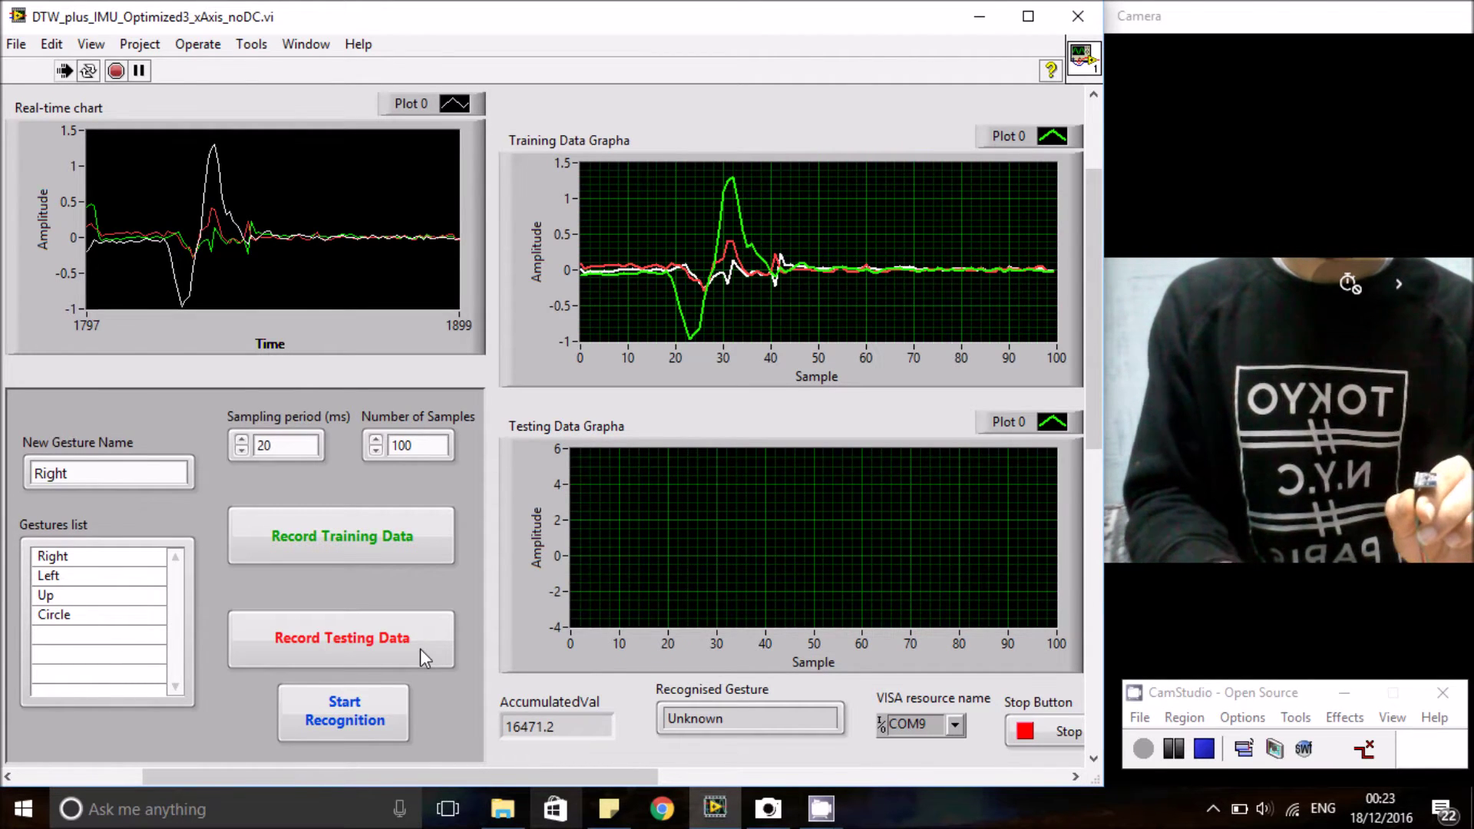
left_click(409, 631)
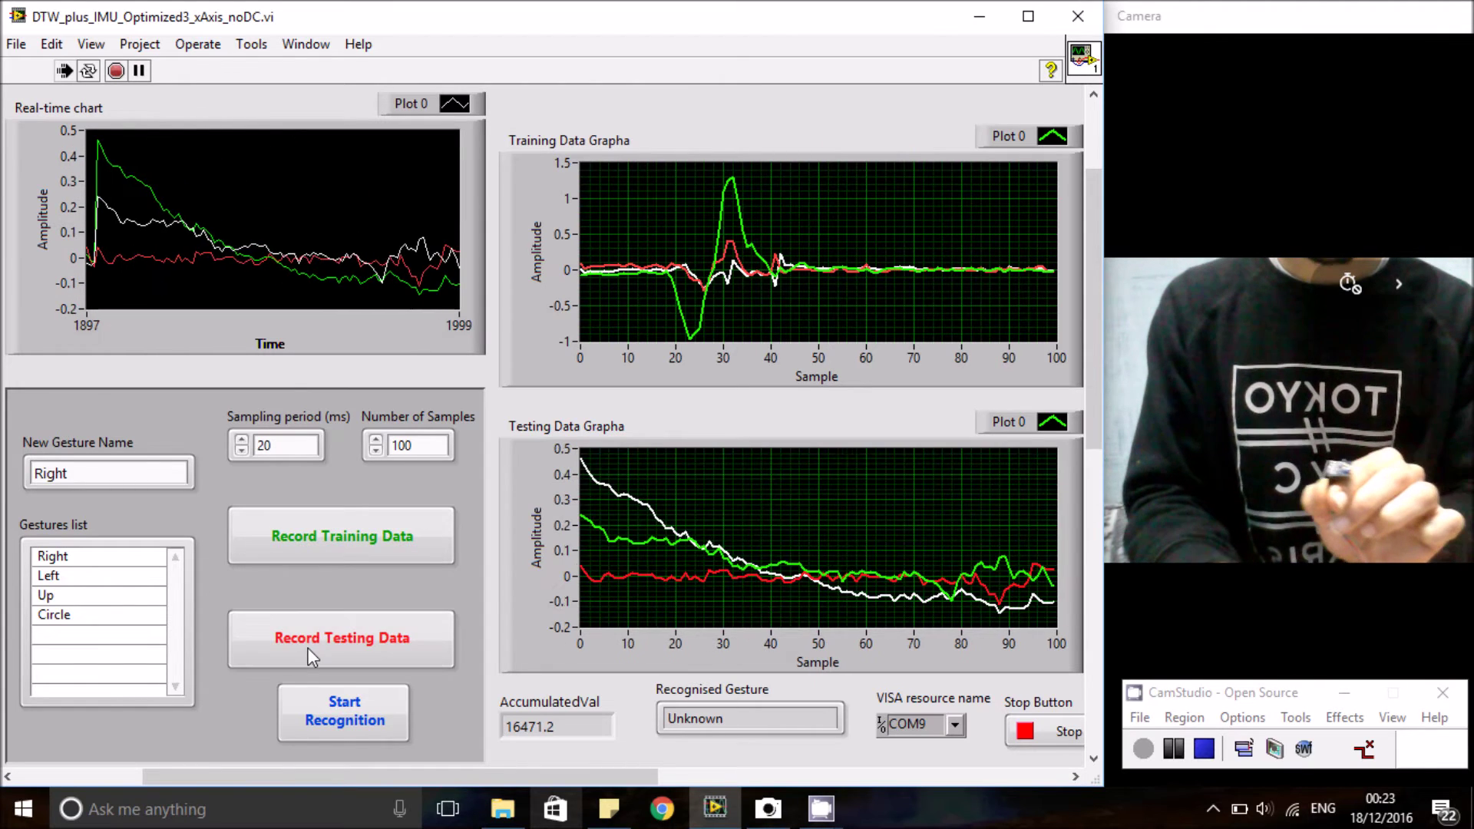
left_click(307, 647)
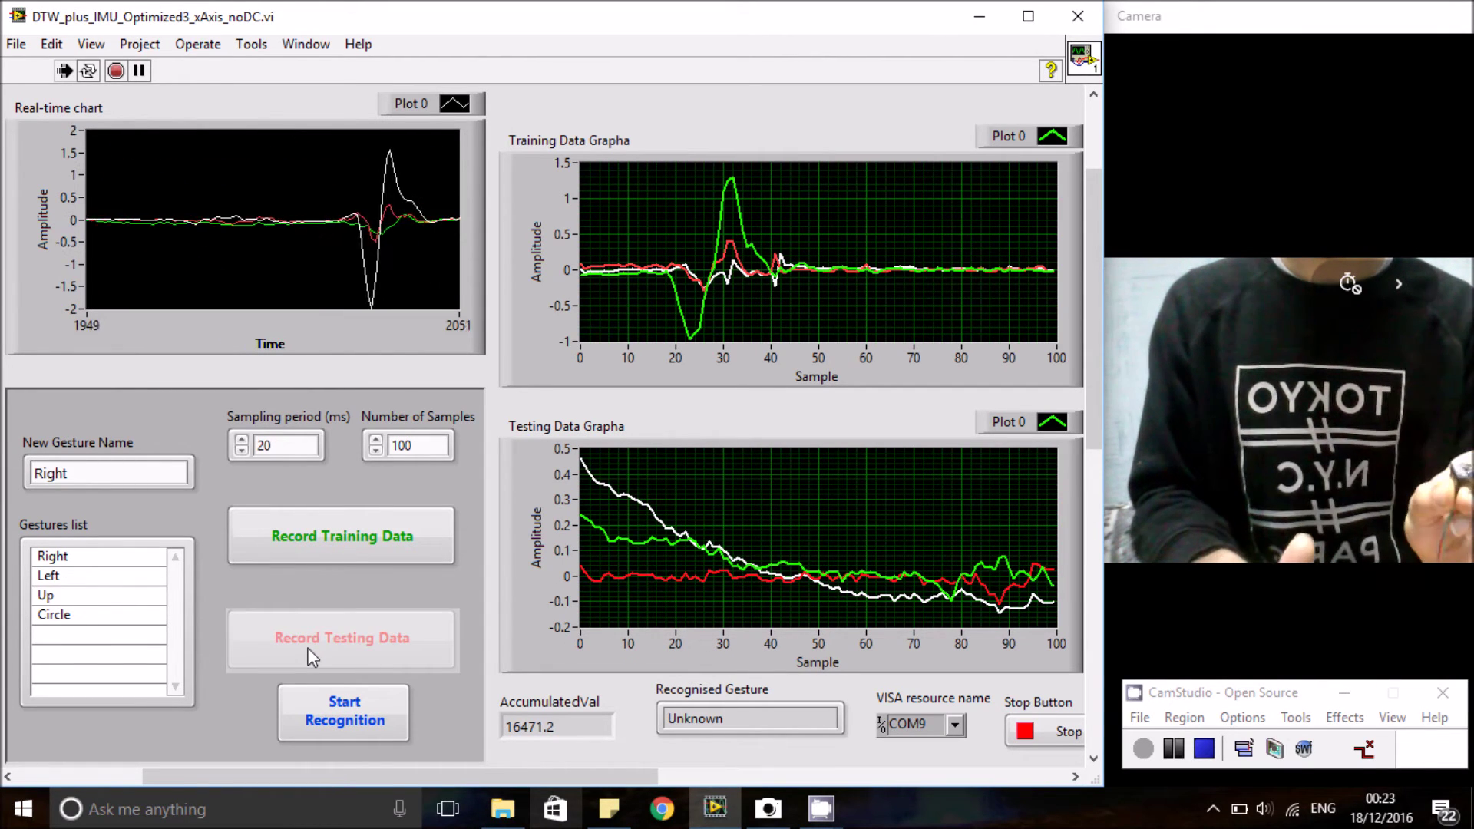
left_click(321, 716)
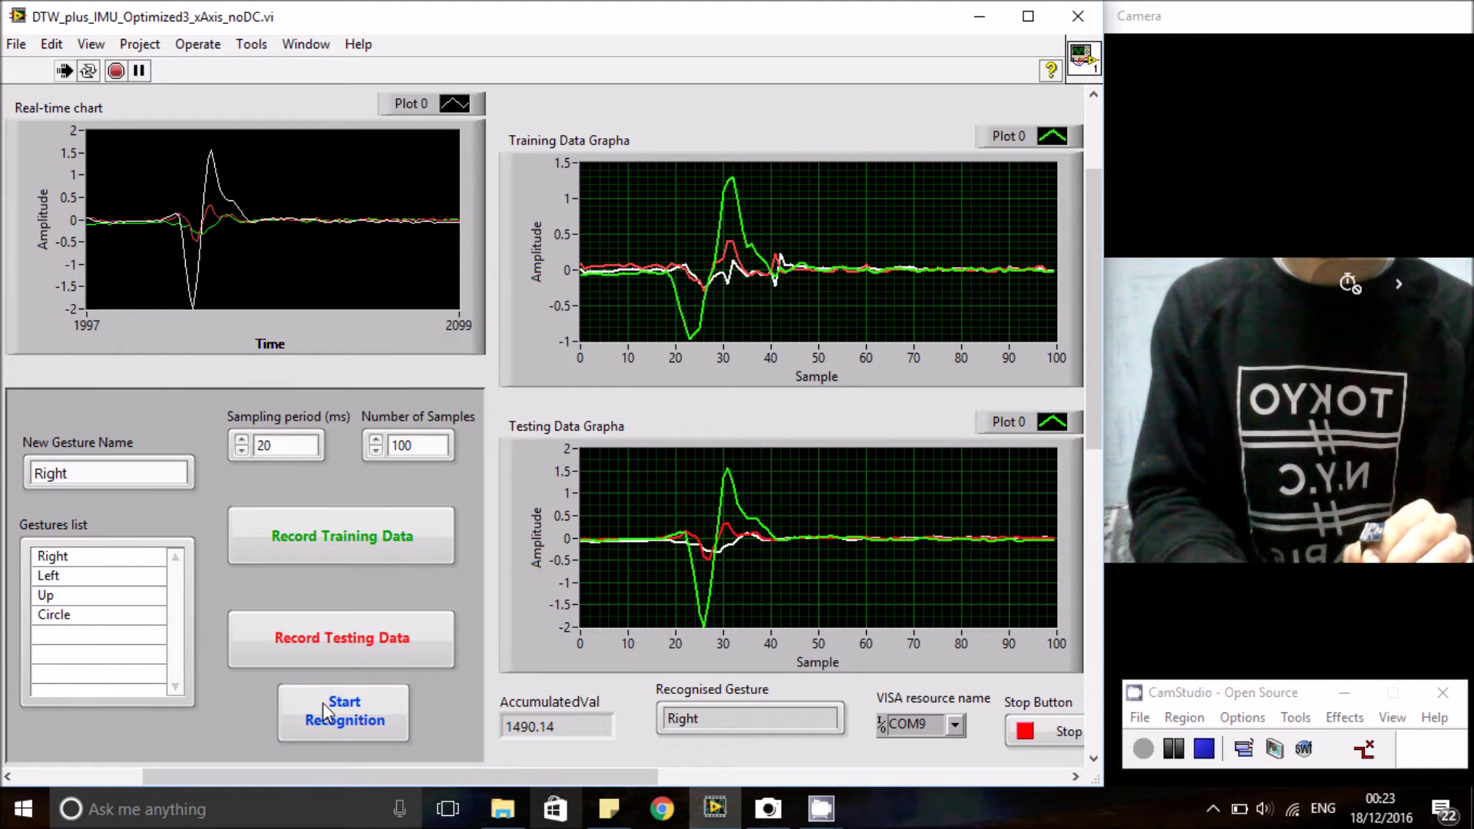
left_click(341, 652)
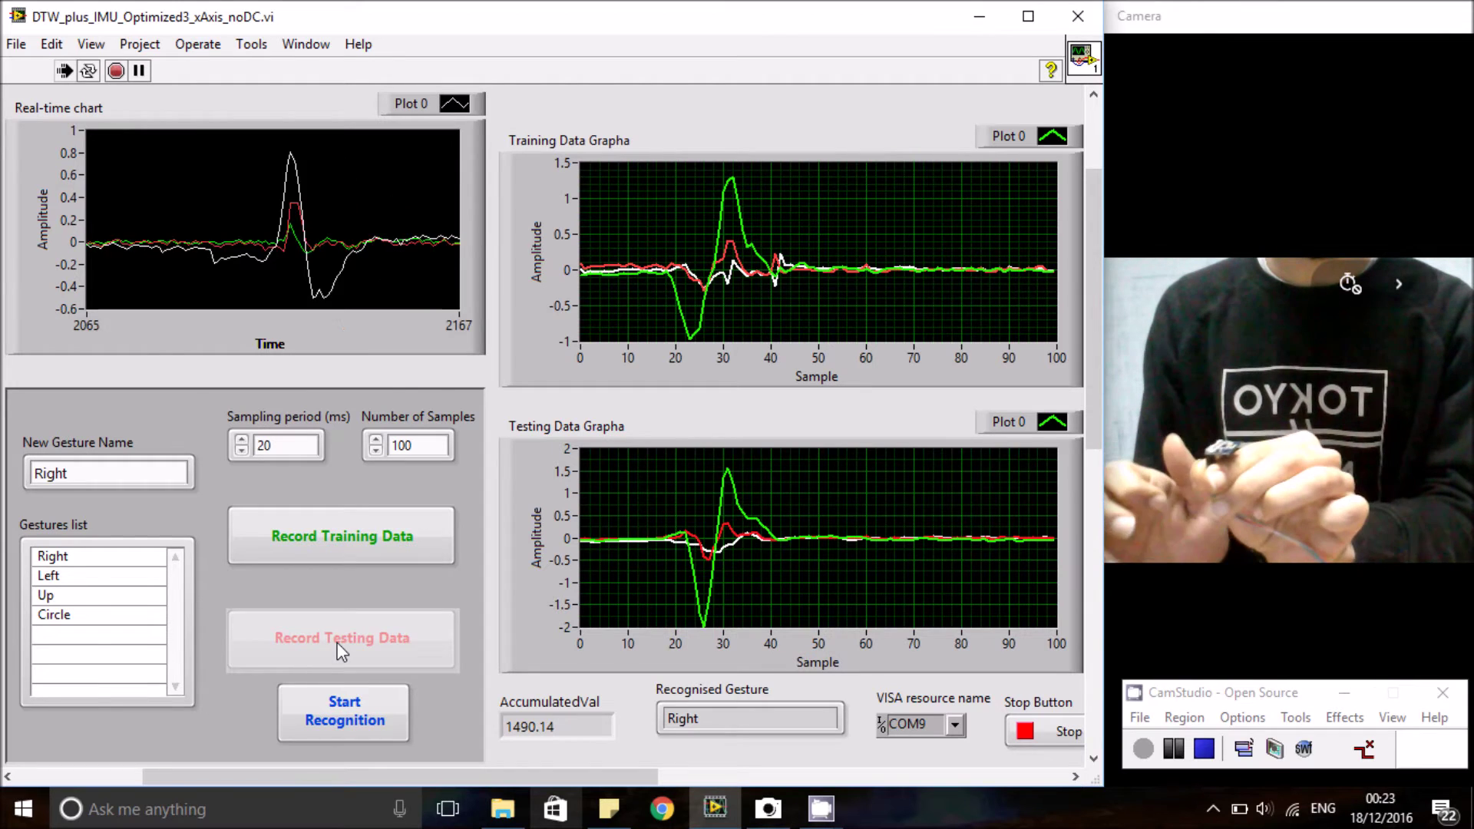
left_click(345, 712)
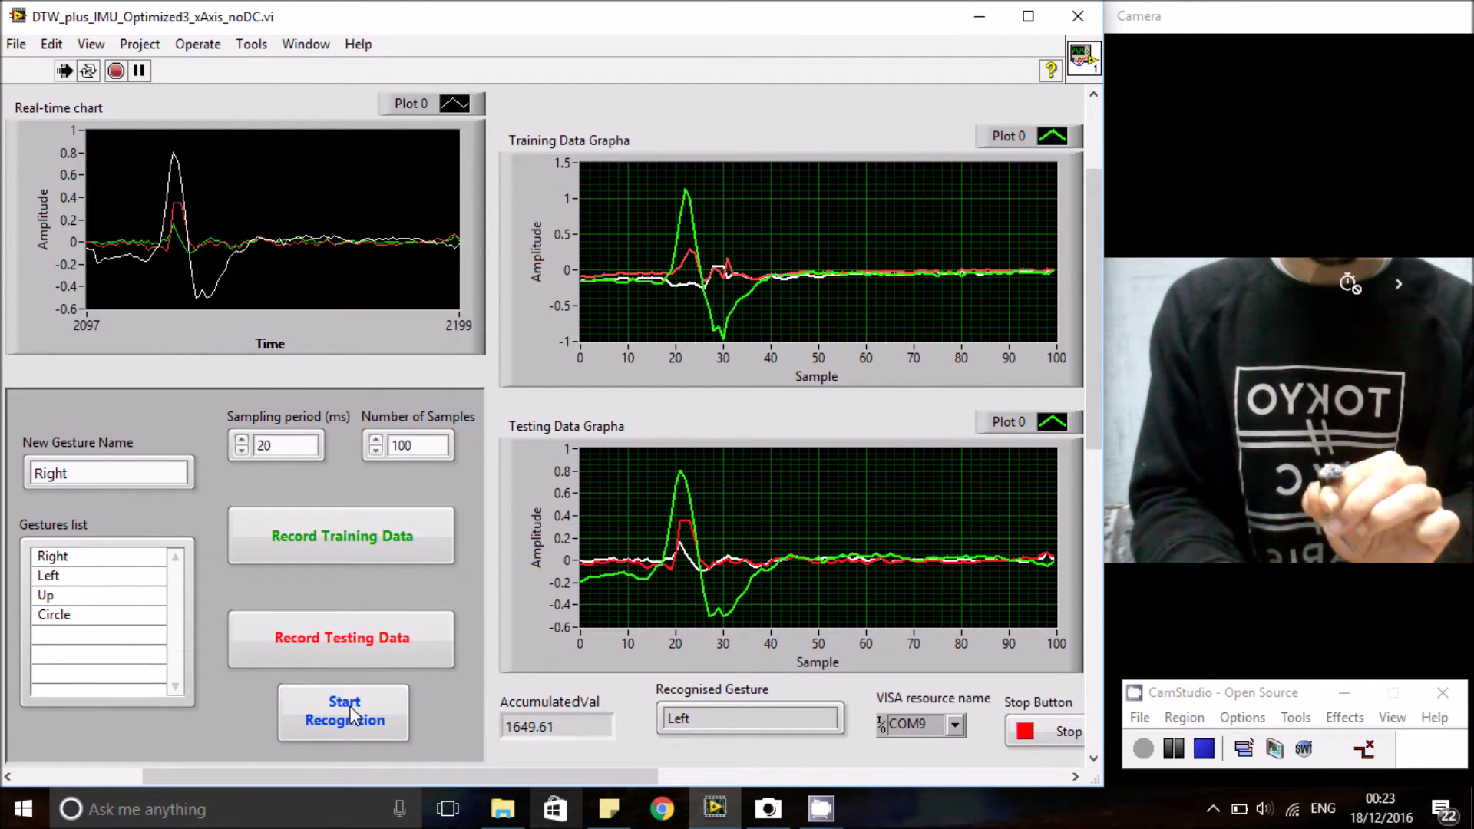
Record two more test motions and have them recognised as Up and Circle.
left_click(367, 651)
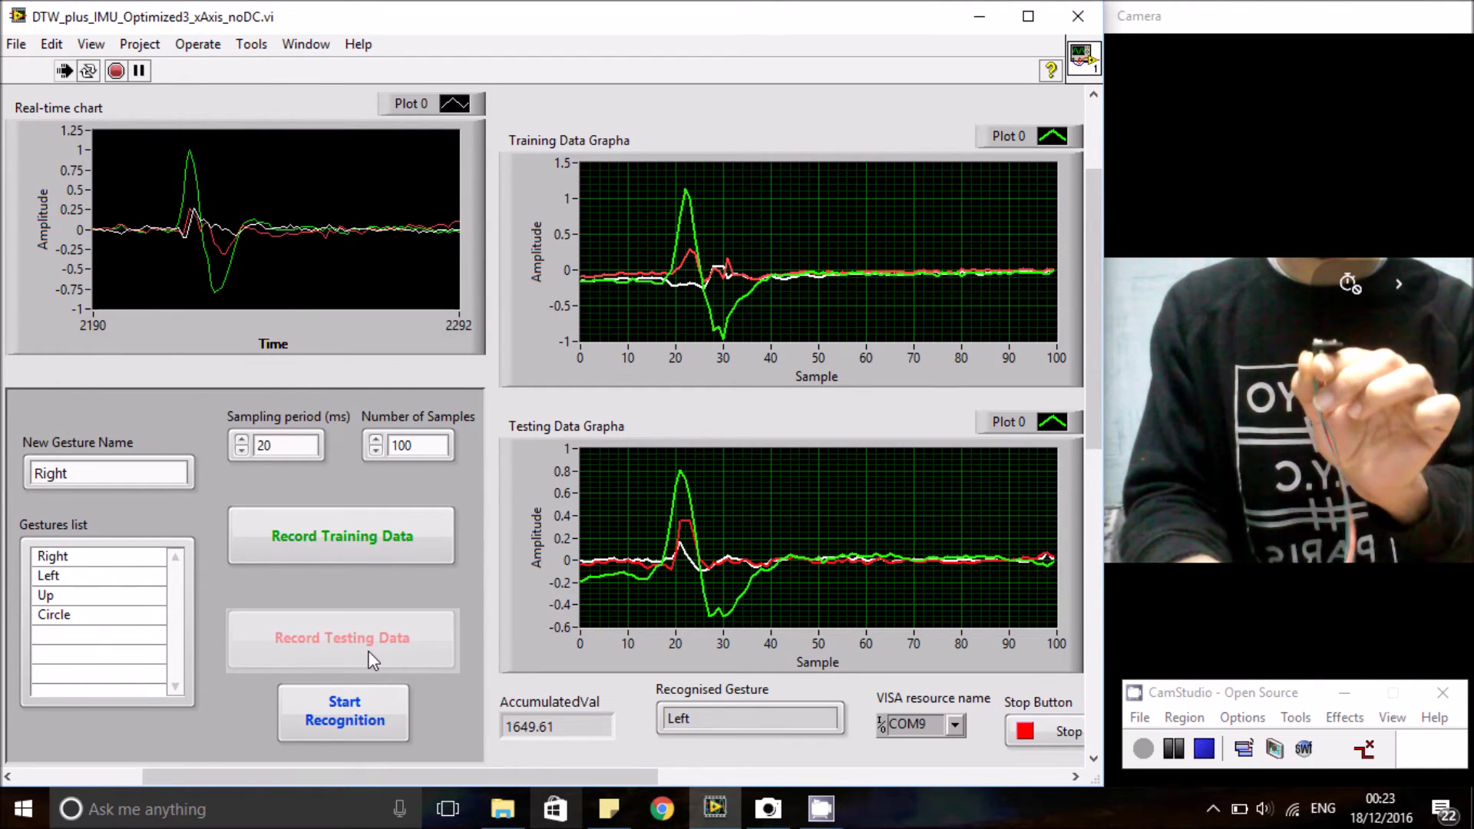
left_click(366, 707)
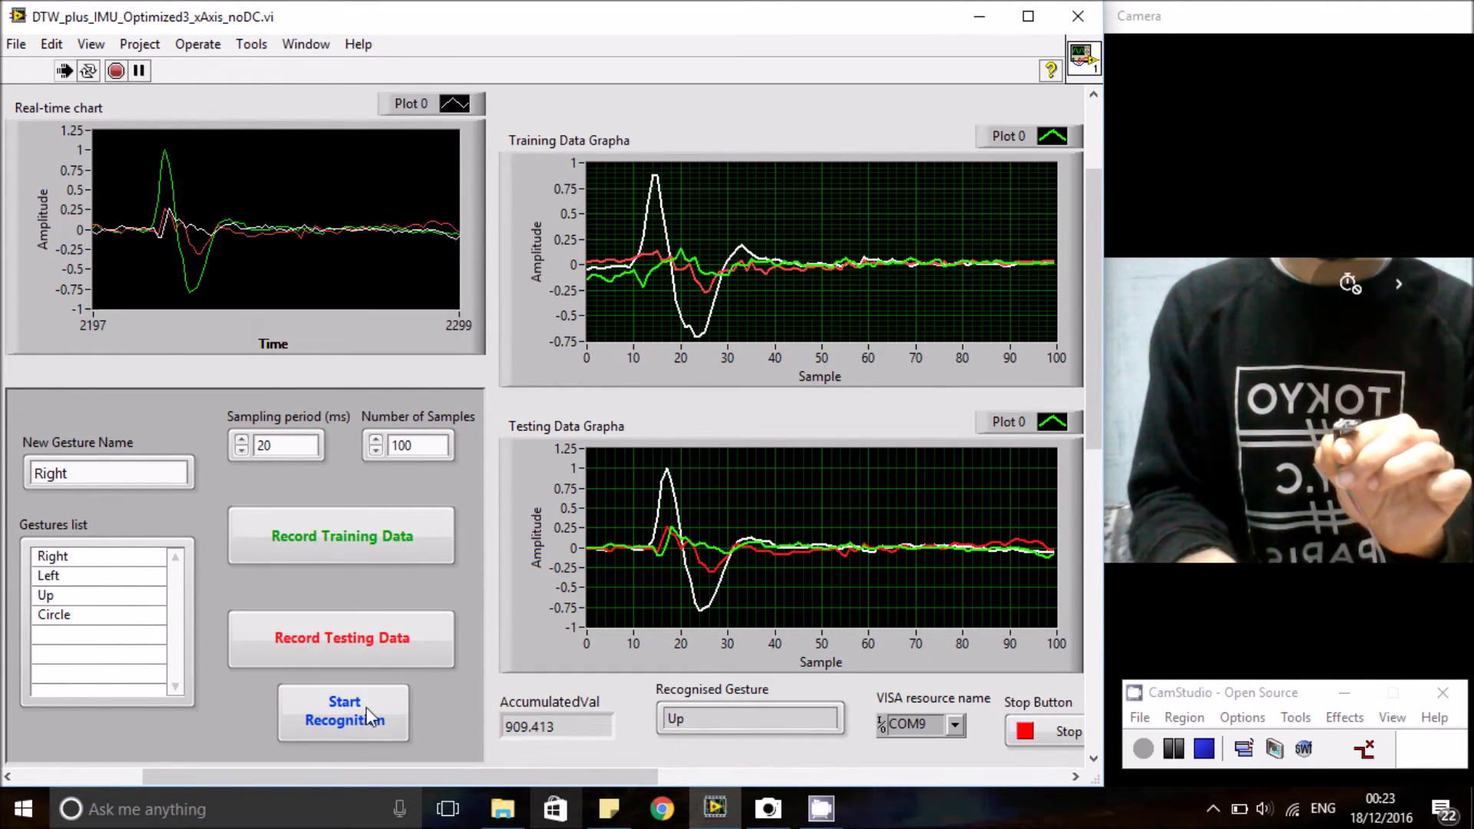
left_click(395, 634)
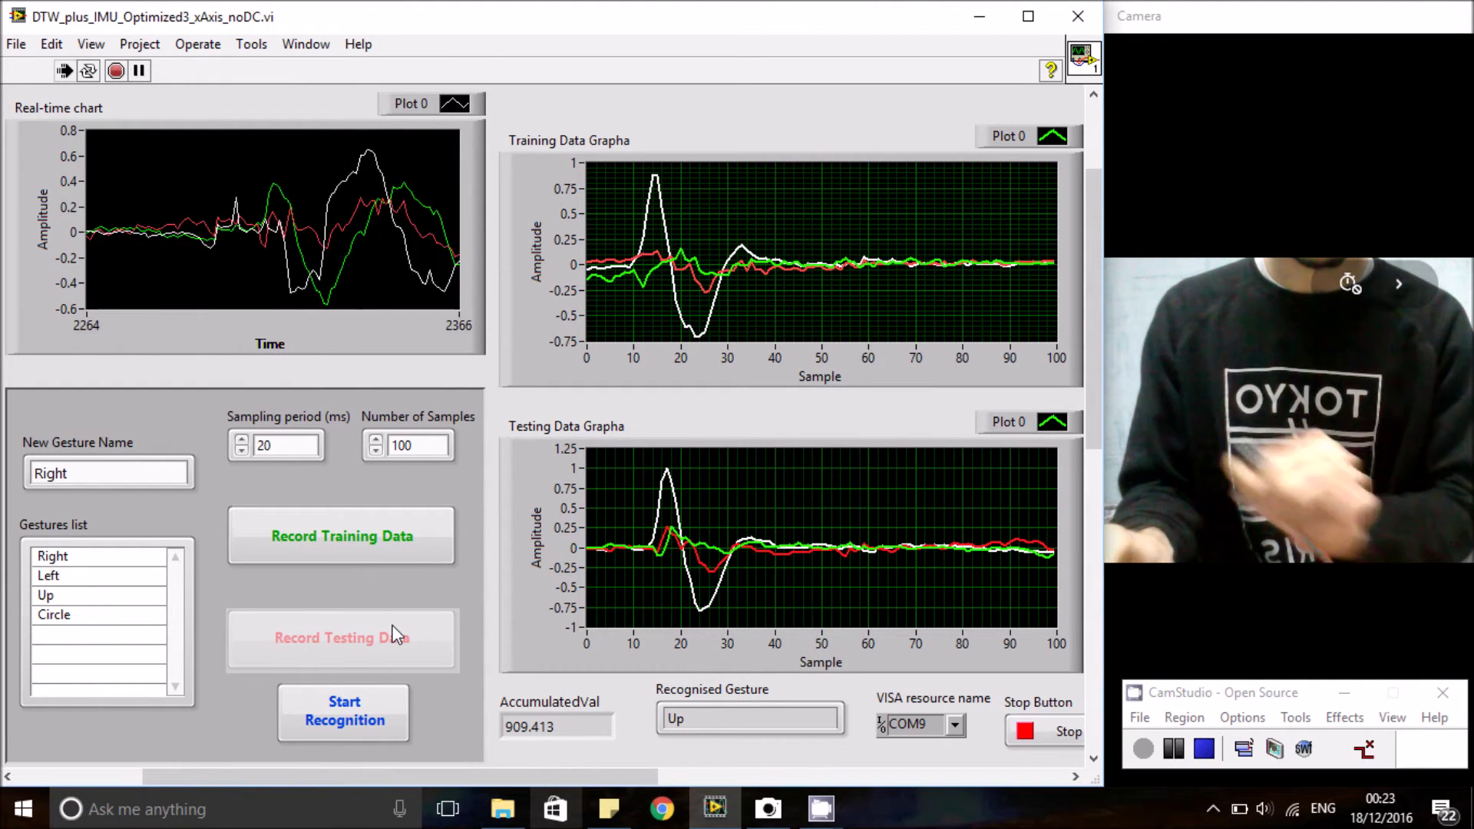
left_click(352, 737)
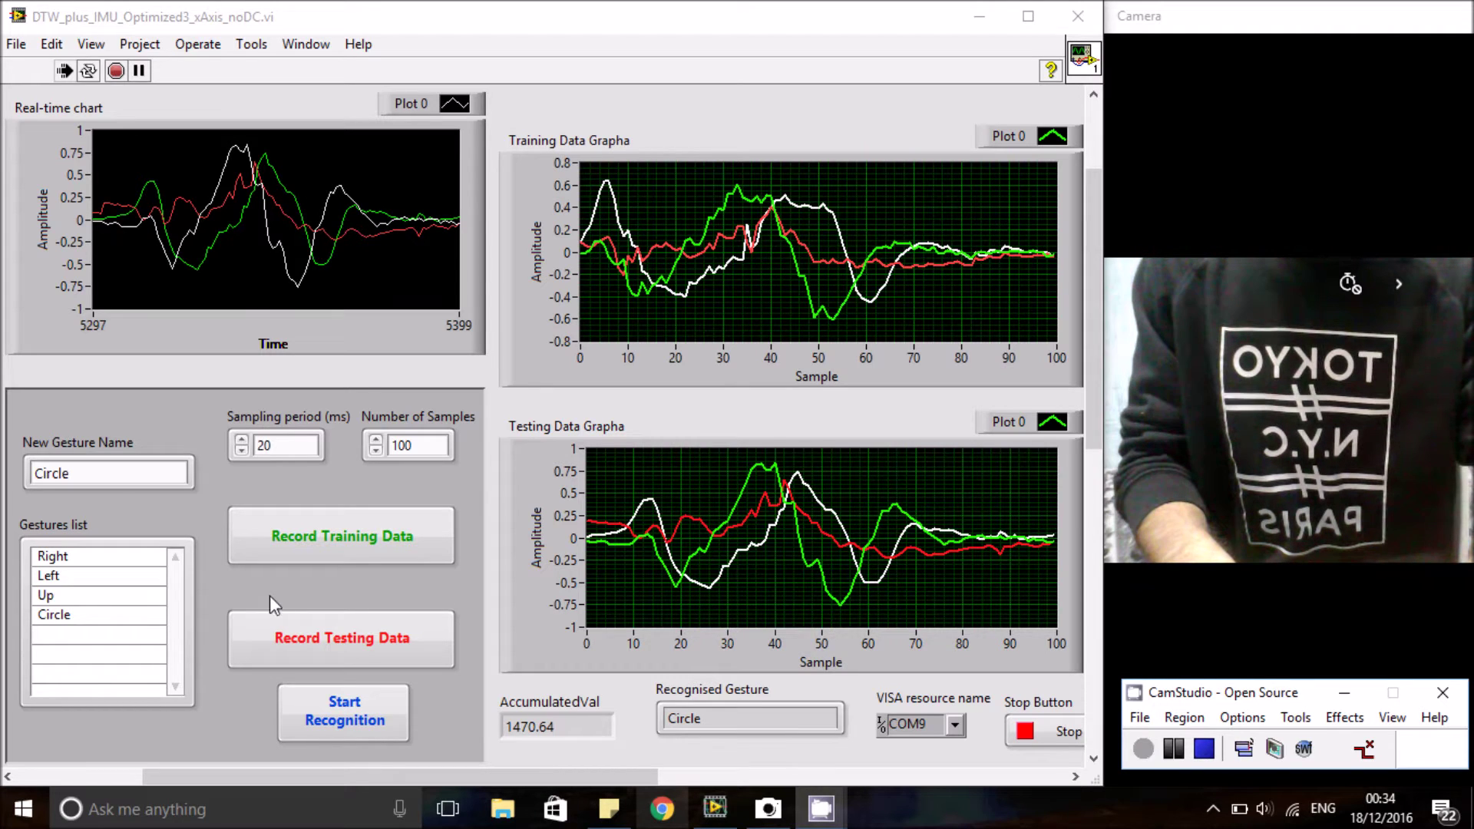
Rename the gesture to 'Square' and record its training motion.
left_click(88, 477)
double_click(87, 477)
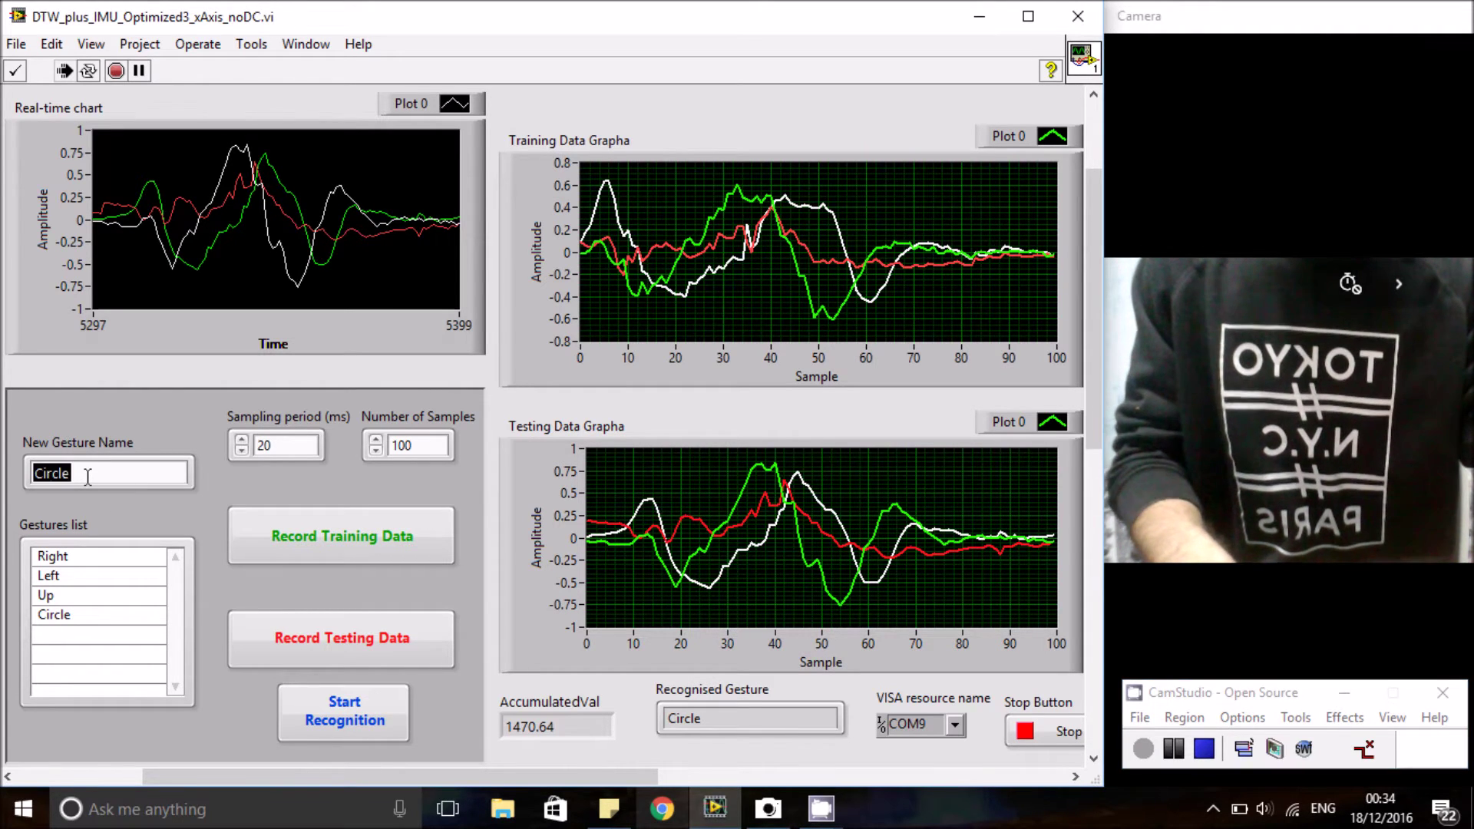
type("Square")
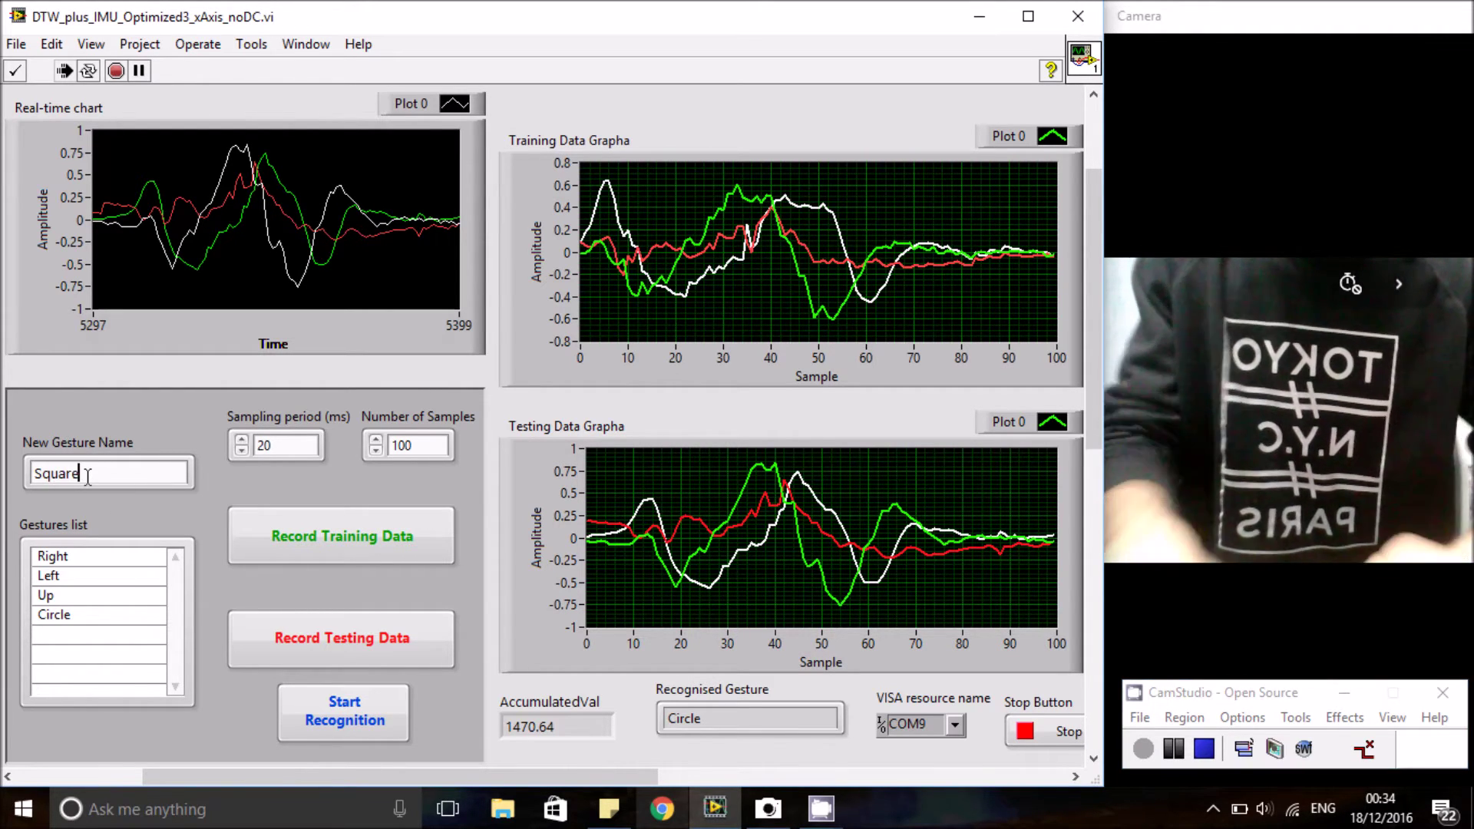
left_click(341, 529)
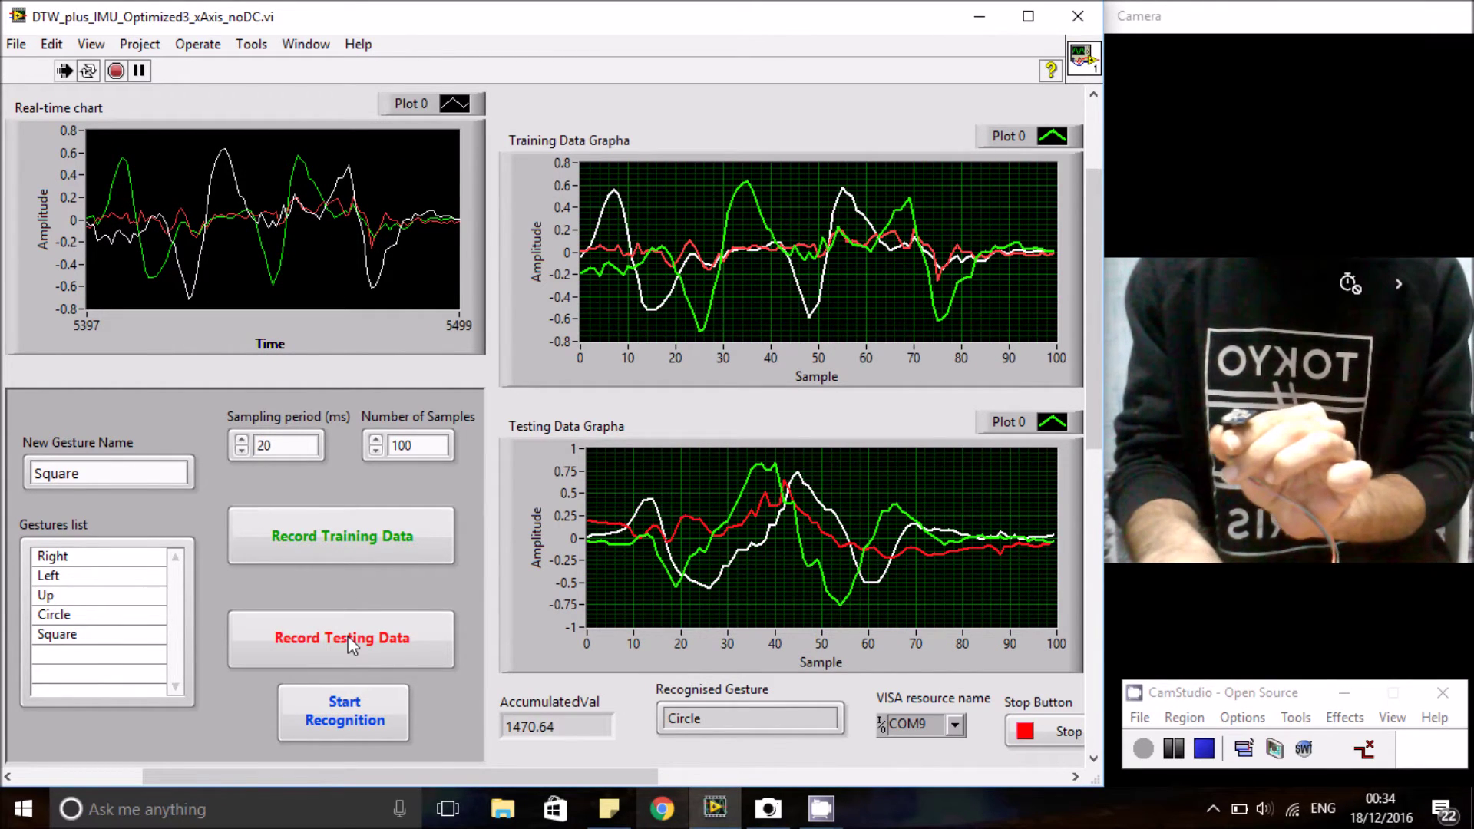
Record a test motion and have it recognised as Square (855.631).
left_click(348, 636)
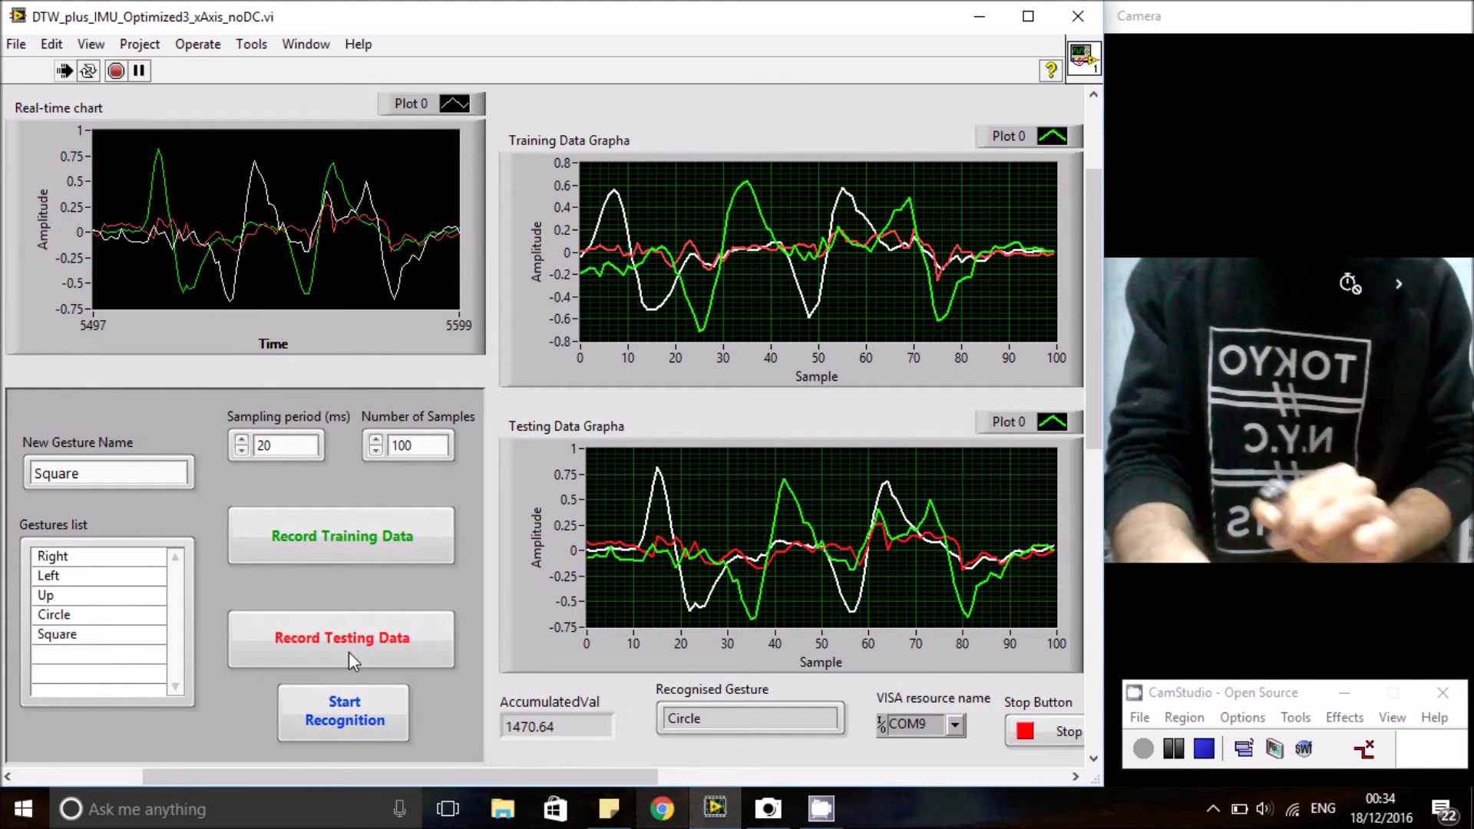
left_click(353, 708)
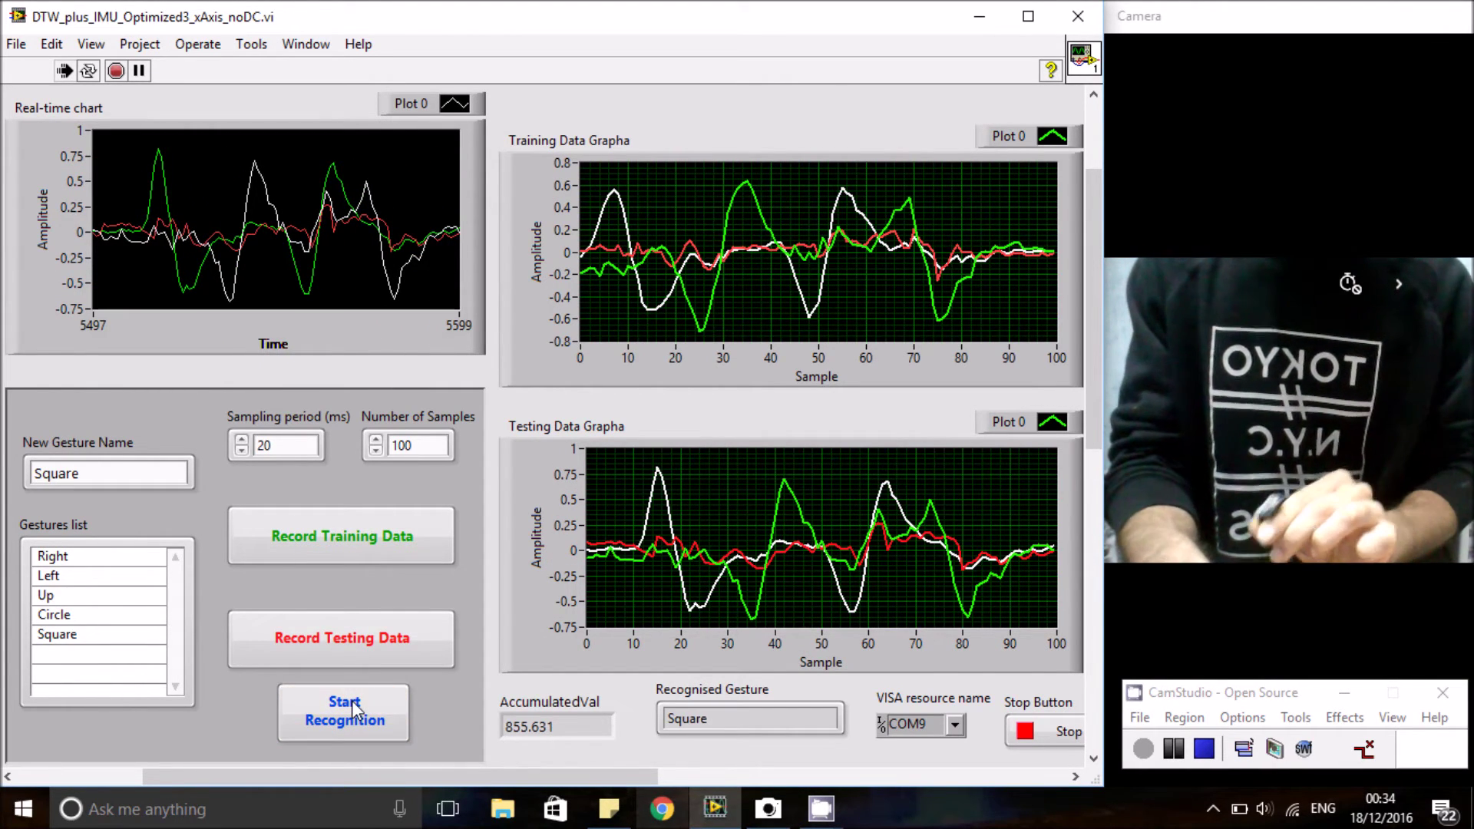
double_click(87, 471)
Train a 'Triangle' gesture and have its test motion recognised as Triangle (1369.67).
type("Triangle")
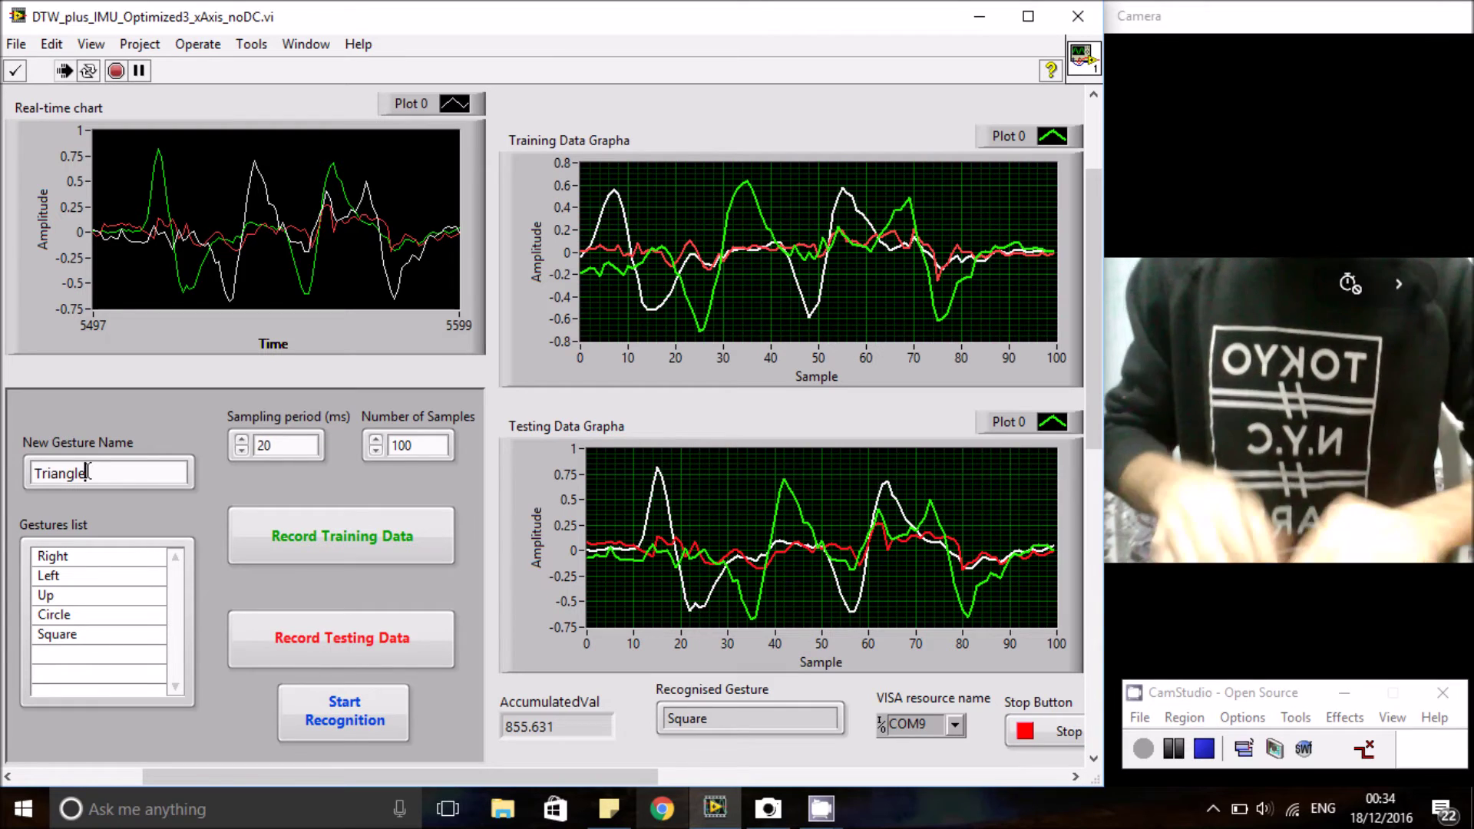
left_click(394, 554)
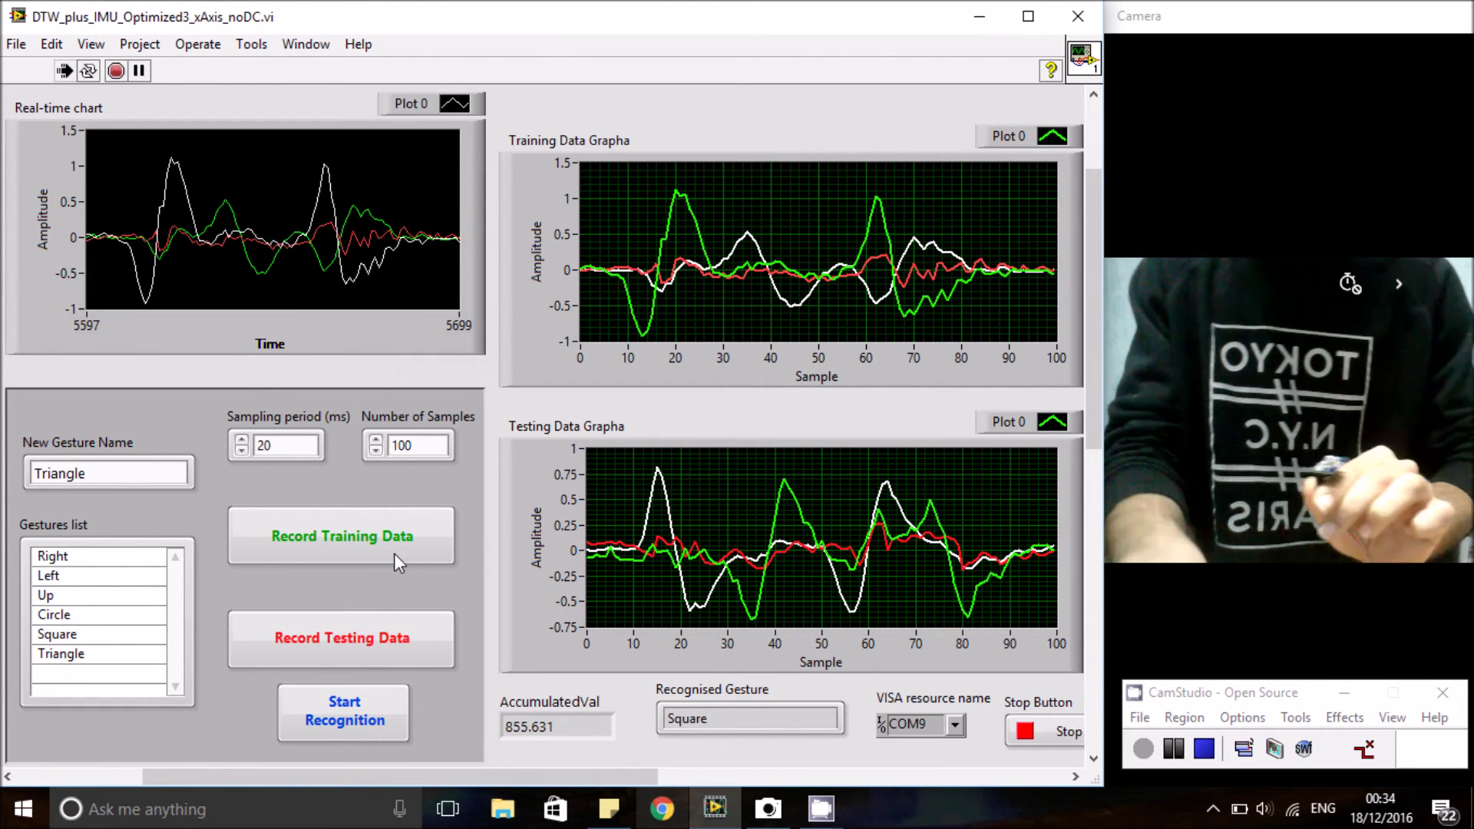
left_click(390, 638)
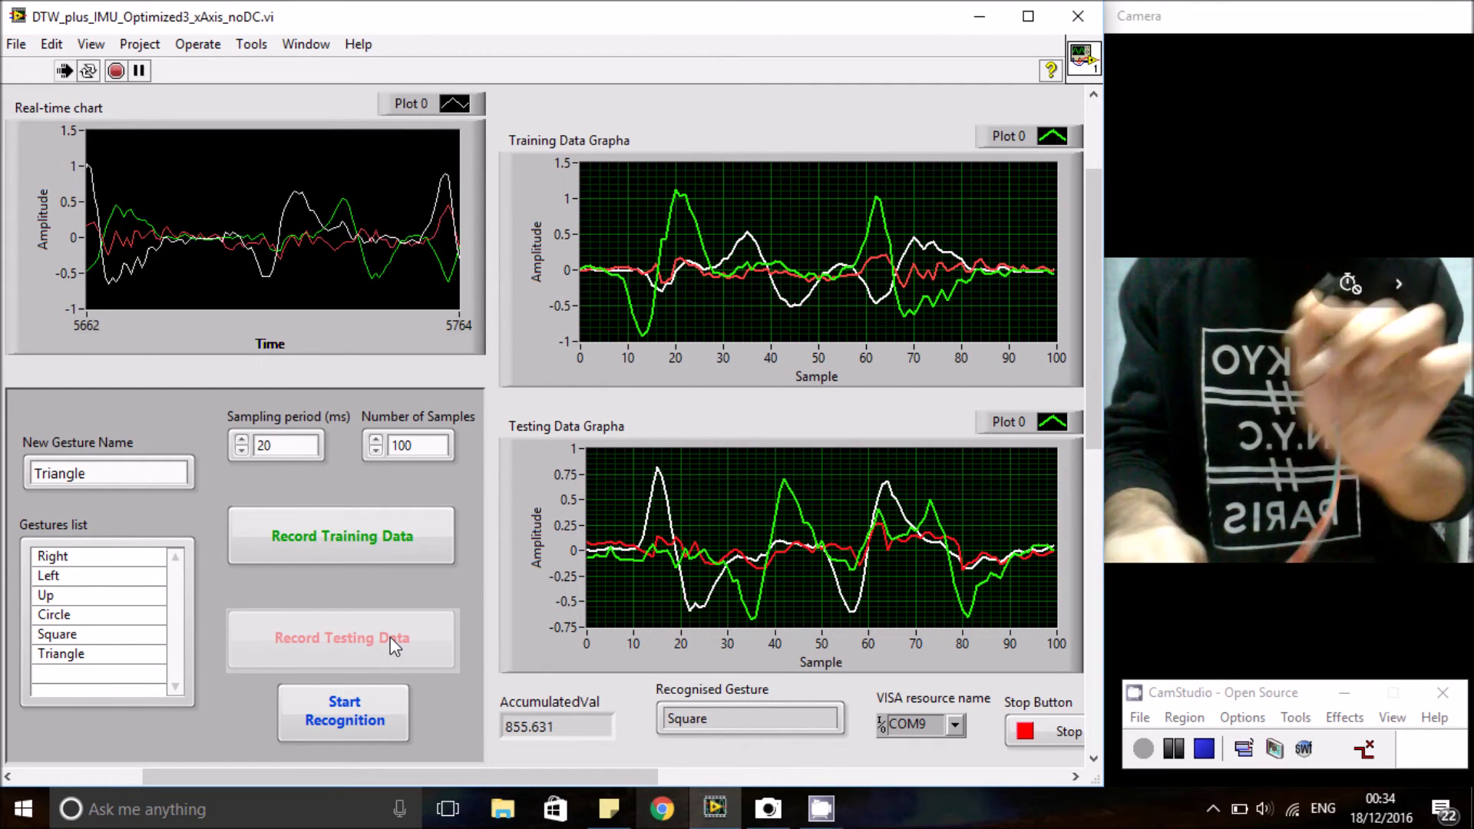
left_click(364, 704)
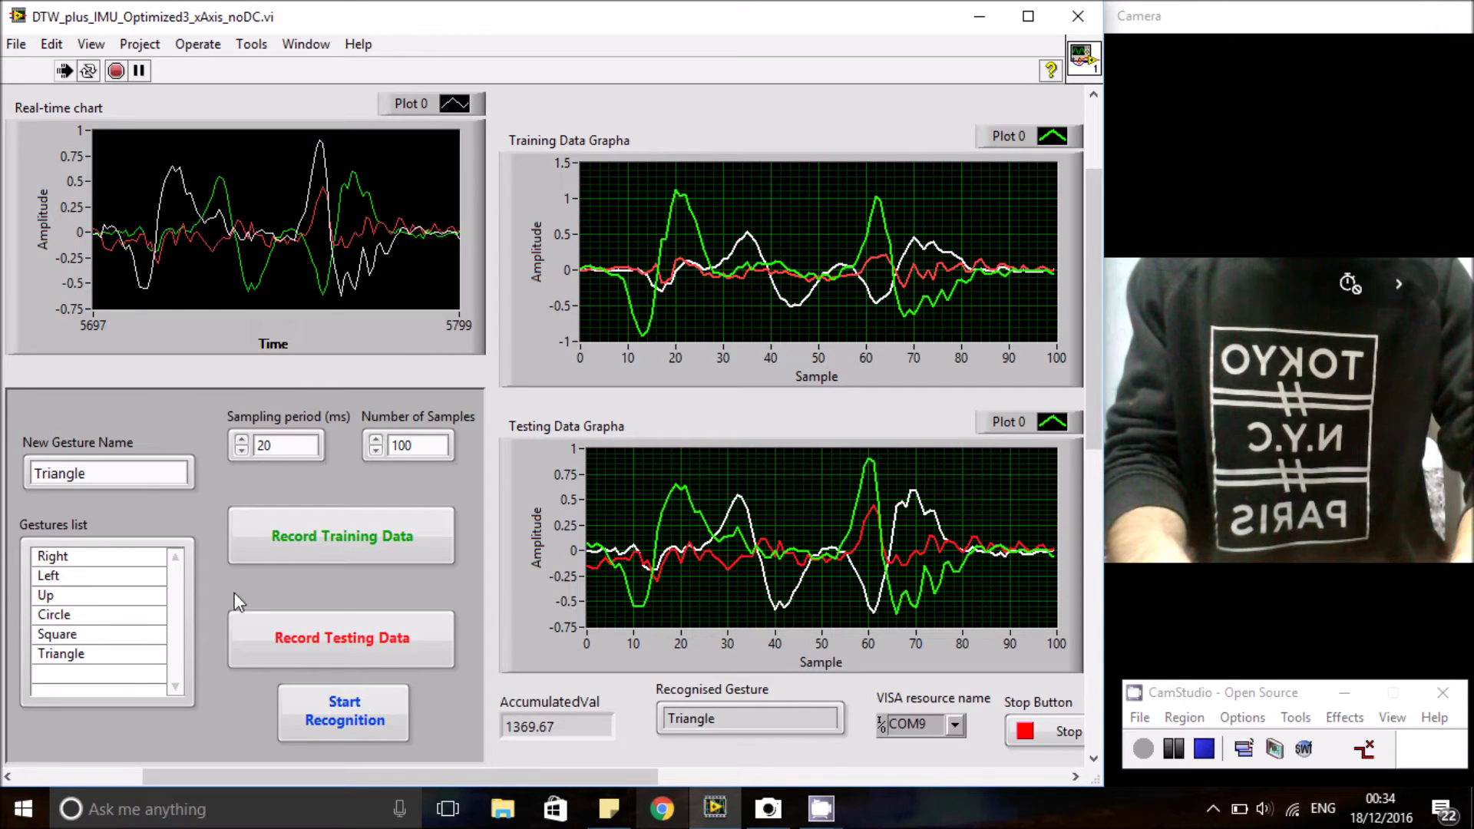
left_click(109, 475)
Train an 'RLFB' gesture and have its test motion recognised as RLFB (4127.5).
double_click(109, 476)
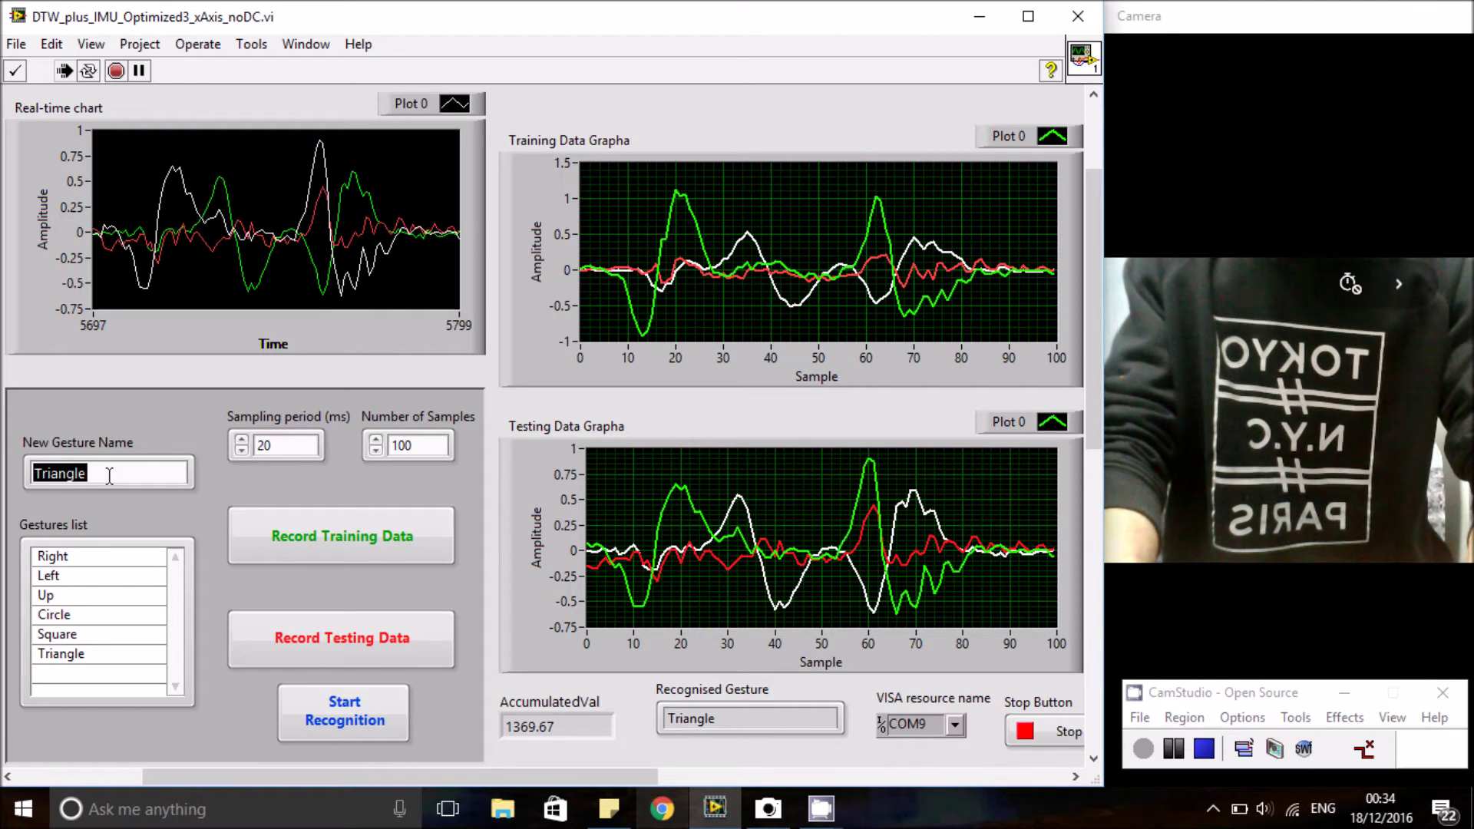
type("RLFB")
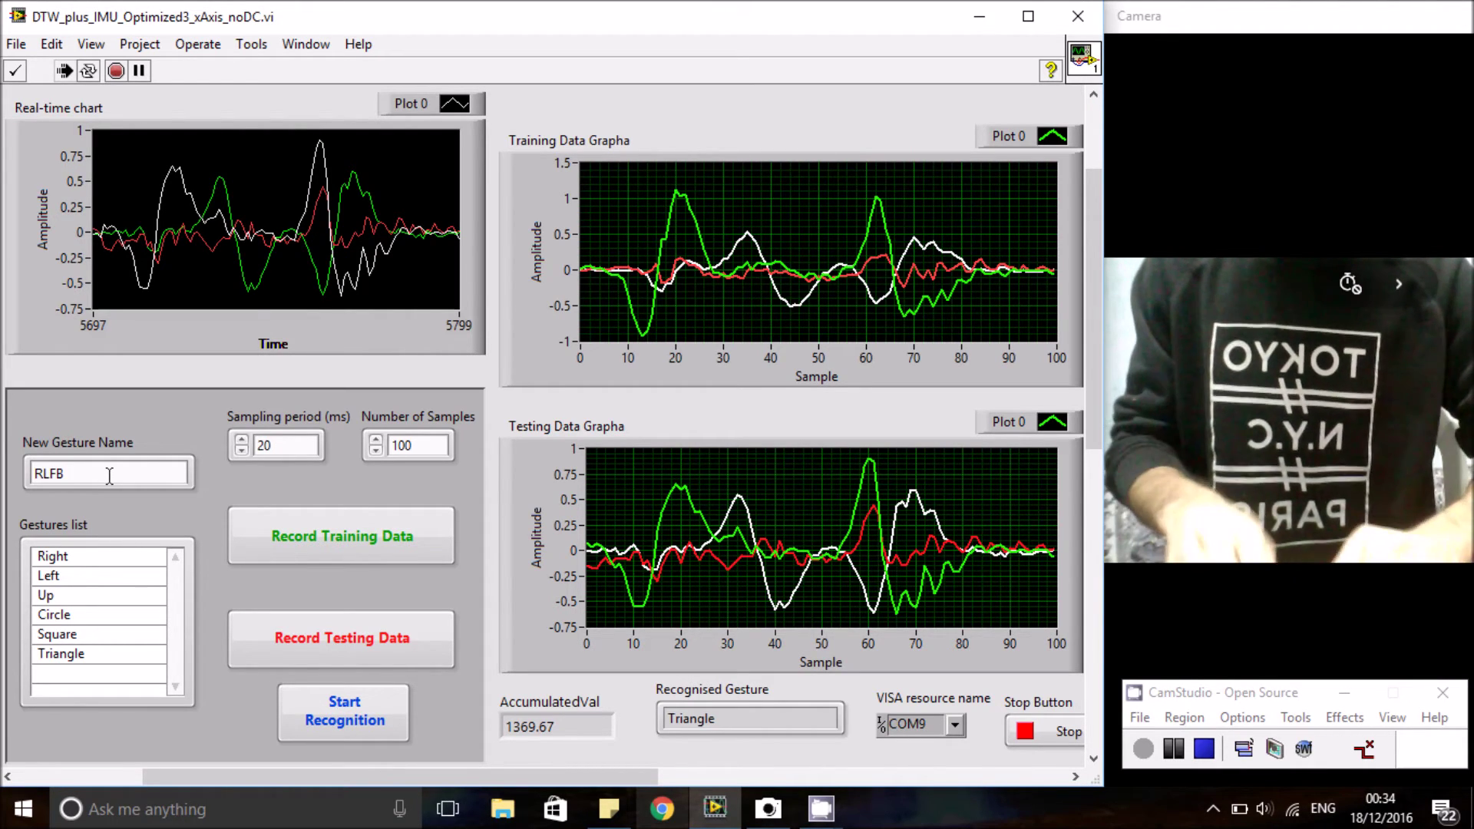
left_click(338, 543)
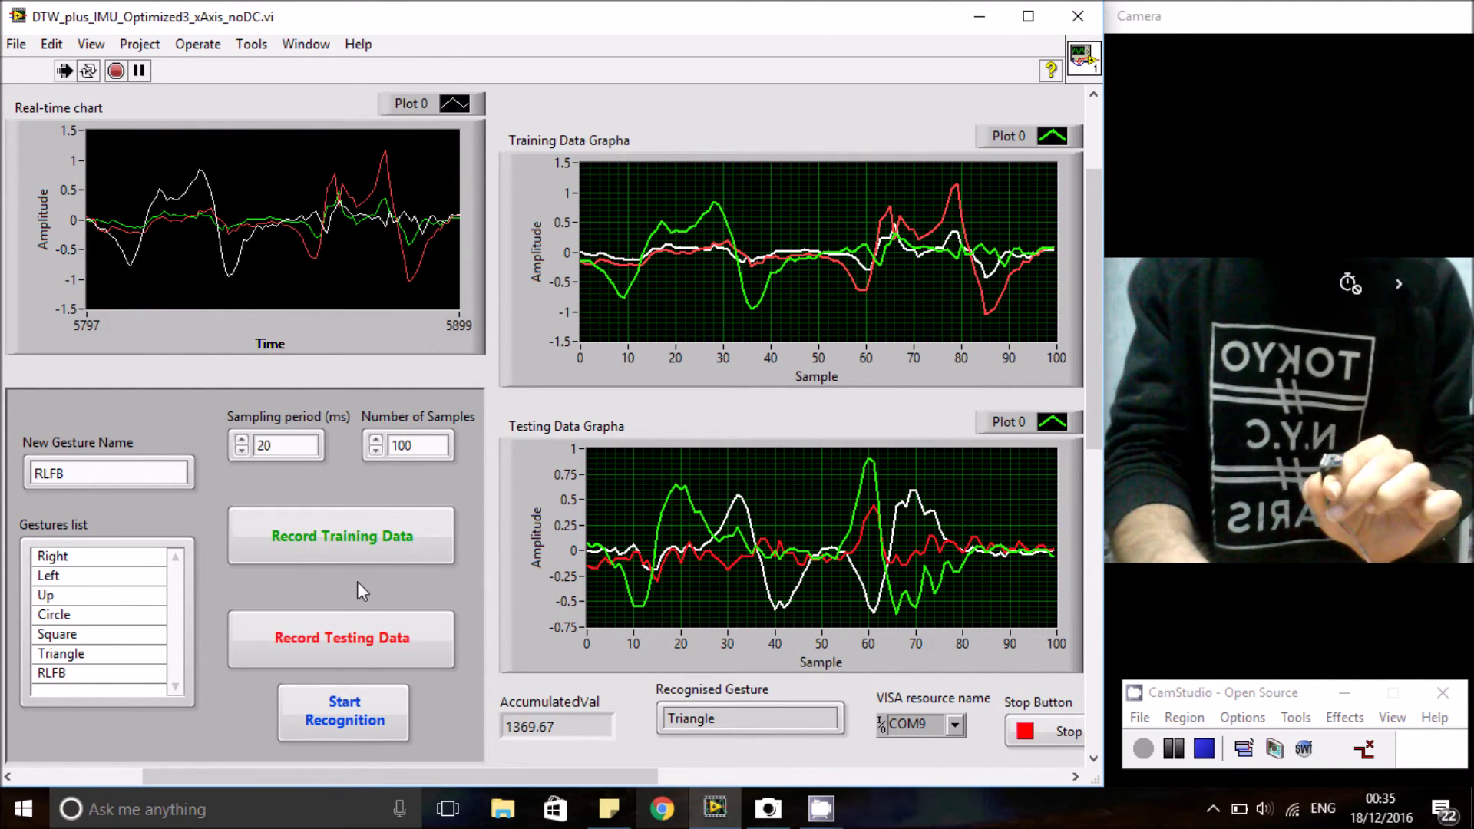
left_click(376, 633)
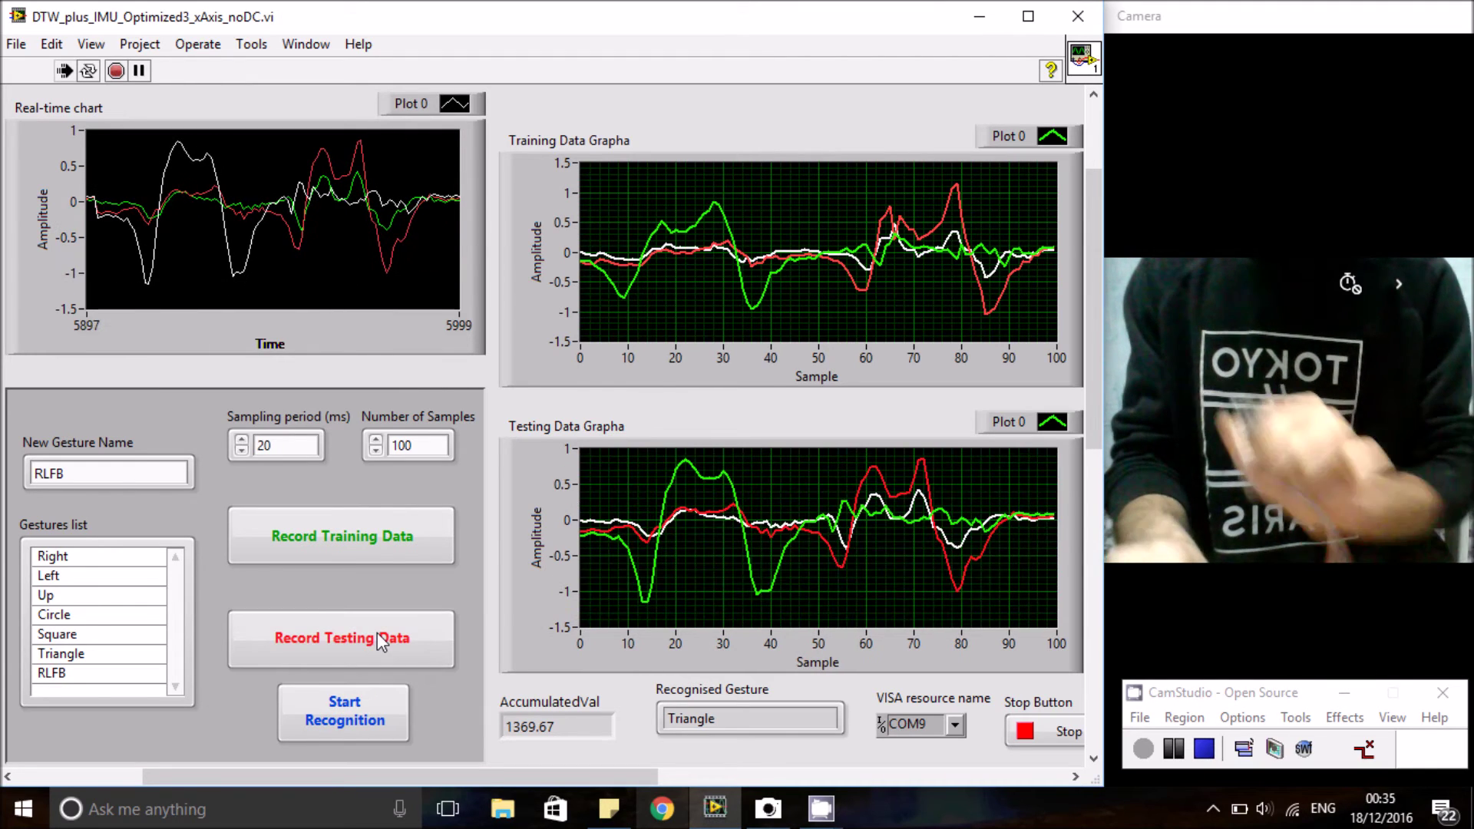
left_click(367, 713)
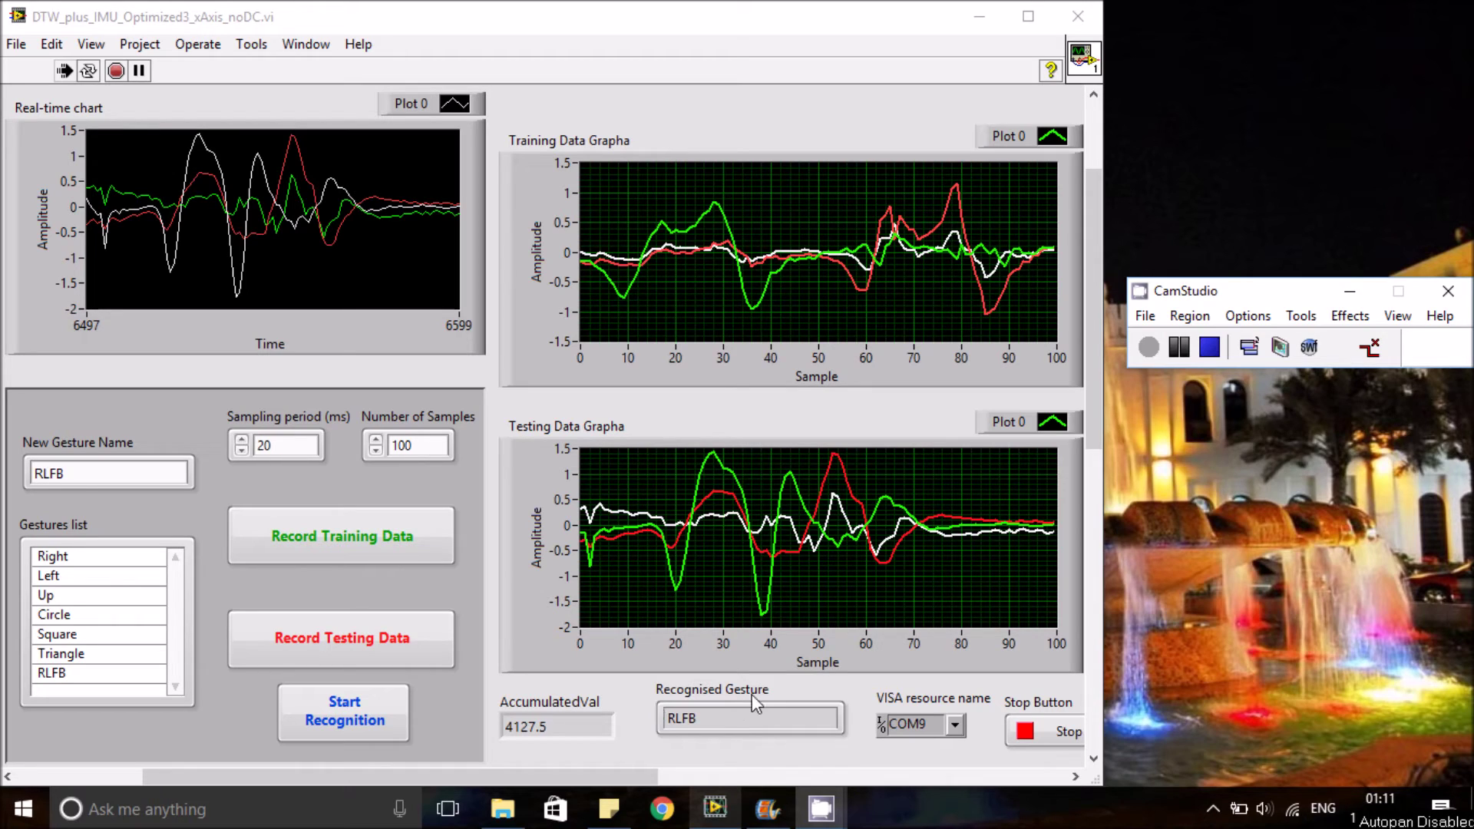
Record a random motion and confirm it is rejected as Unknown (15356.2).
left_click(361, 648)
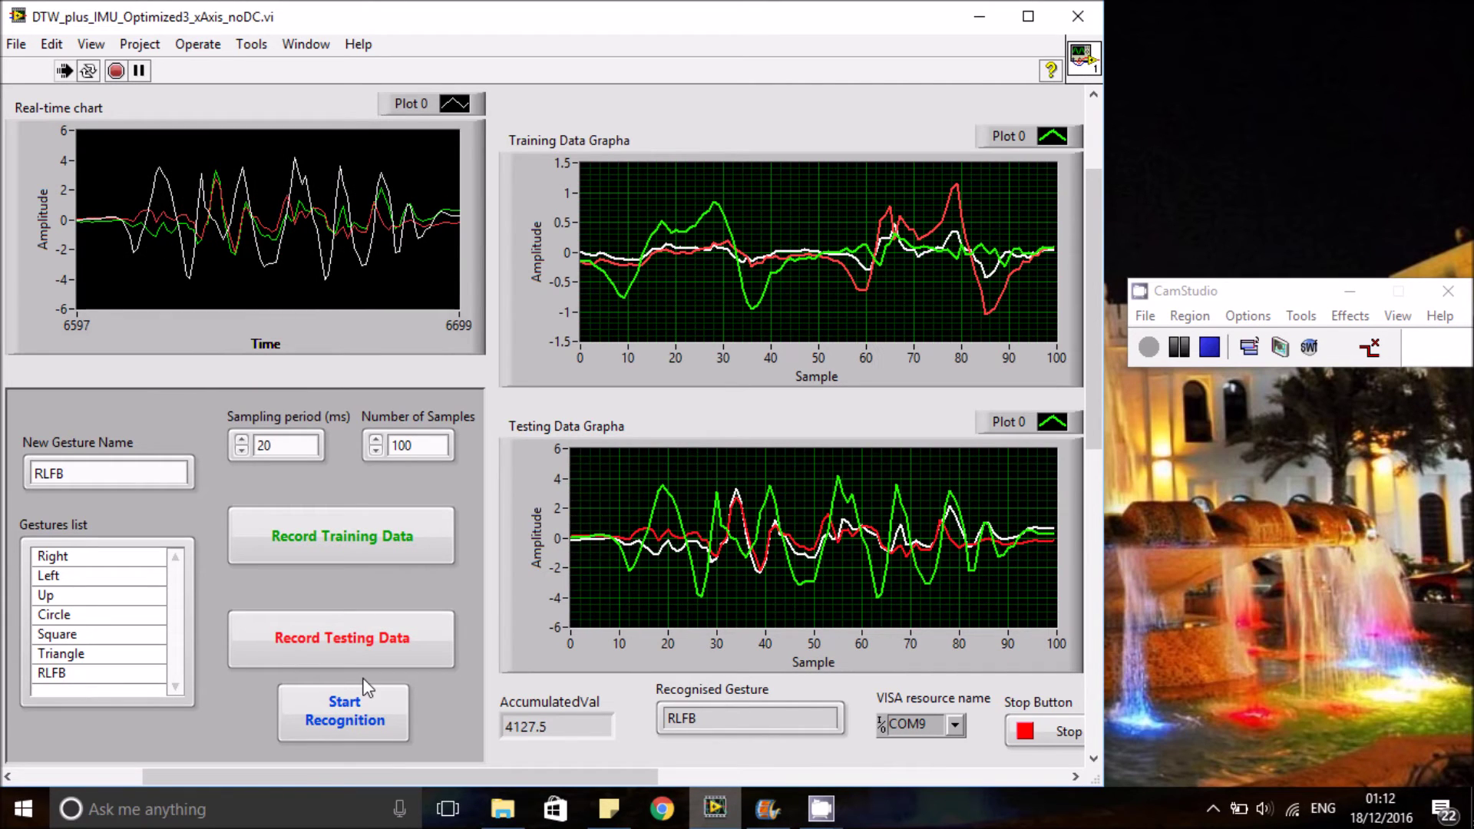
left_click(364, 716)
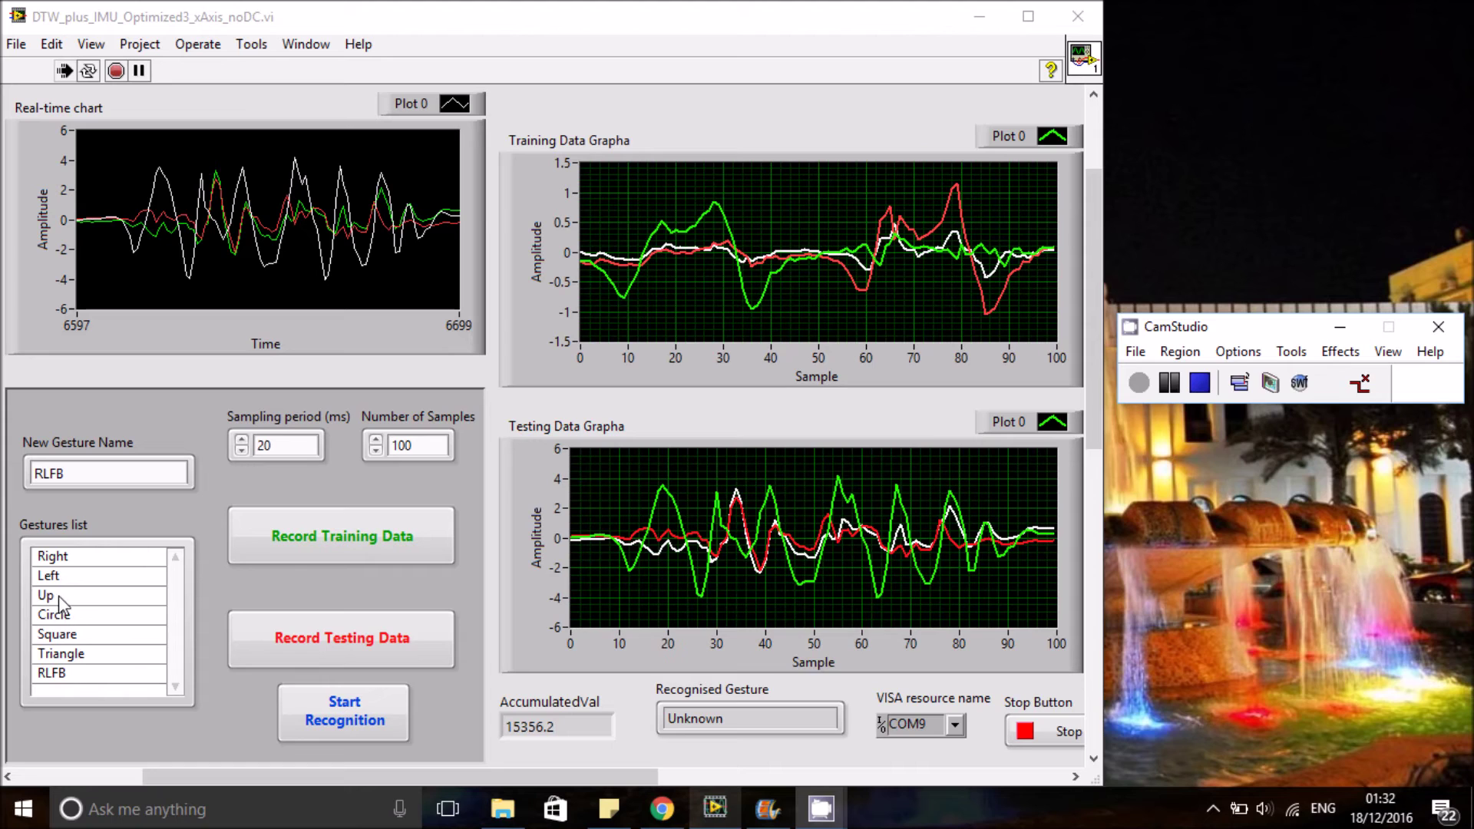
left_click(342, 634)
Record and recognise three more test motions, the last reading RLFB at 1048.51.
left_click(339, 633)
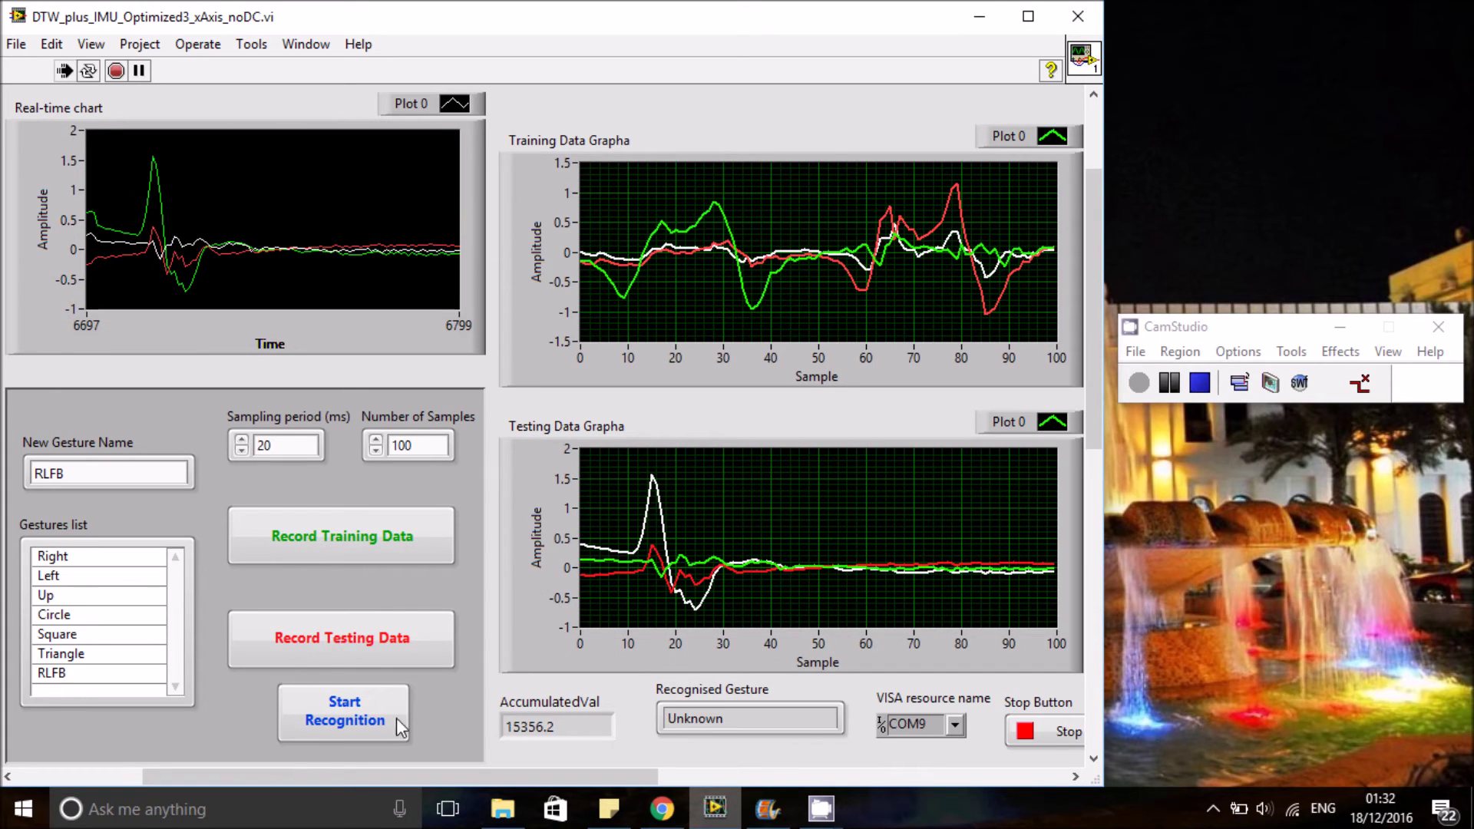
left_click(376, 722)
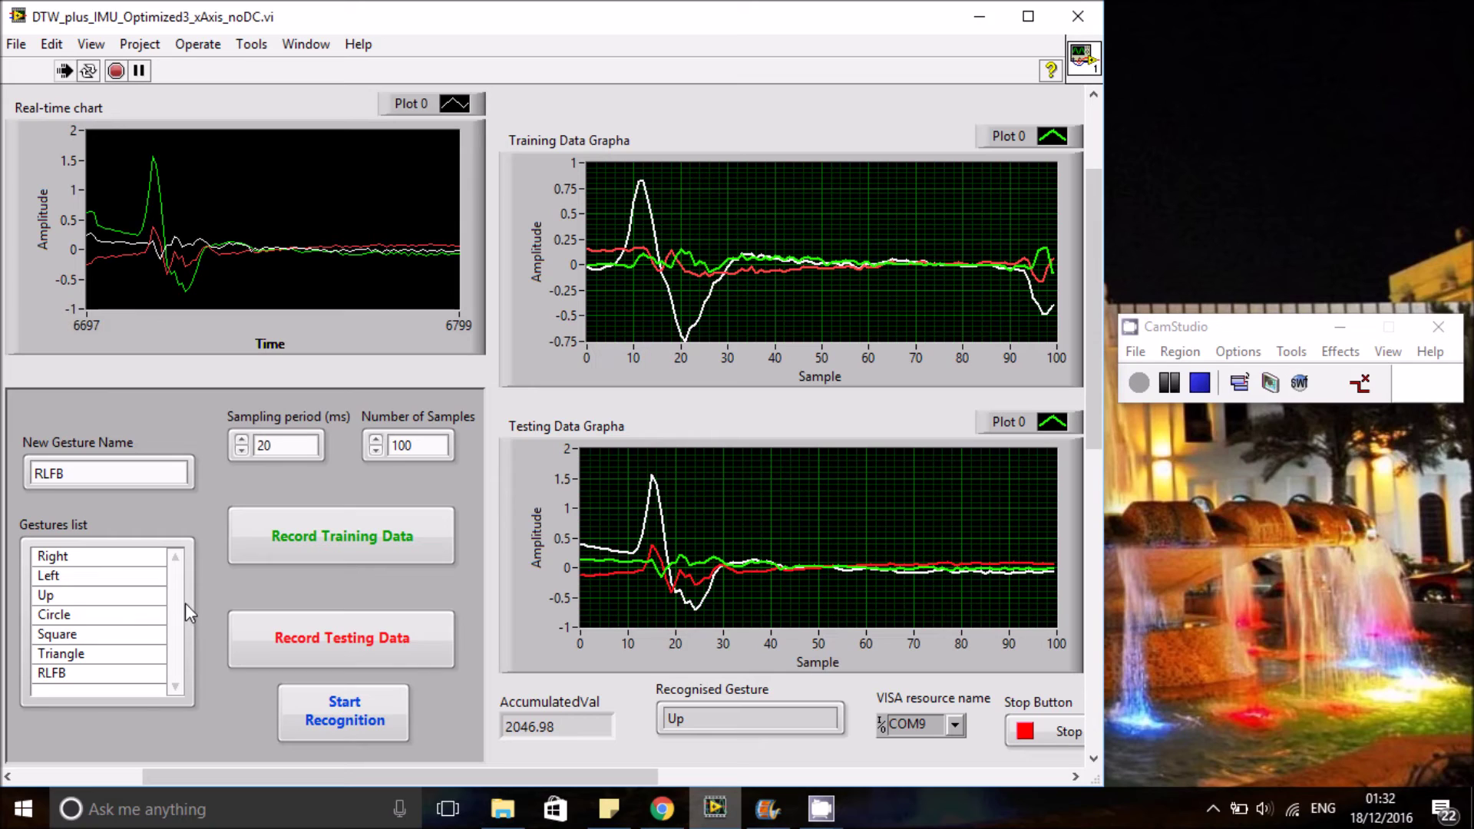
left_click(339, 651)
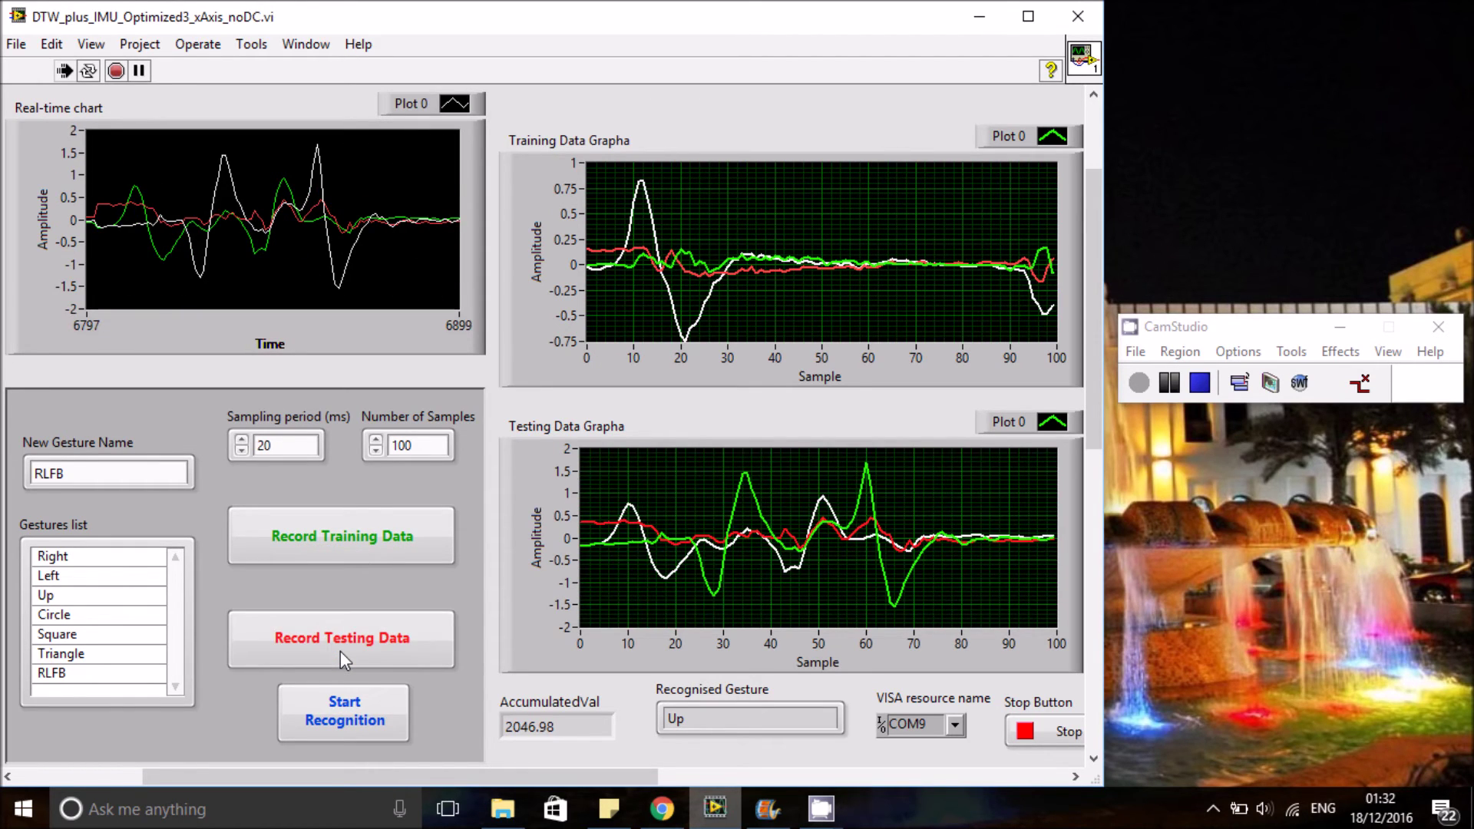
left_click(345, 710)
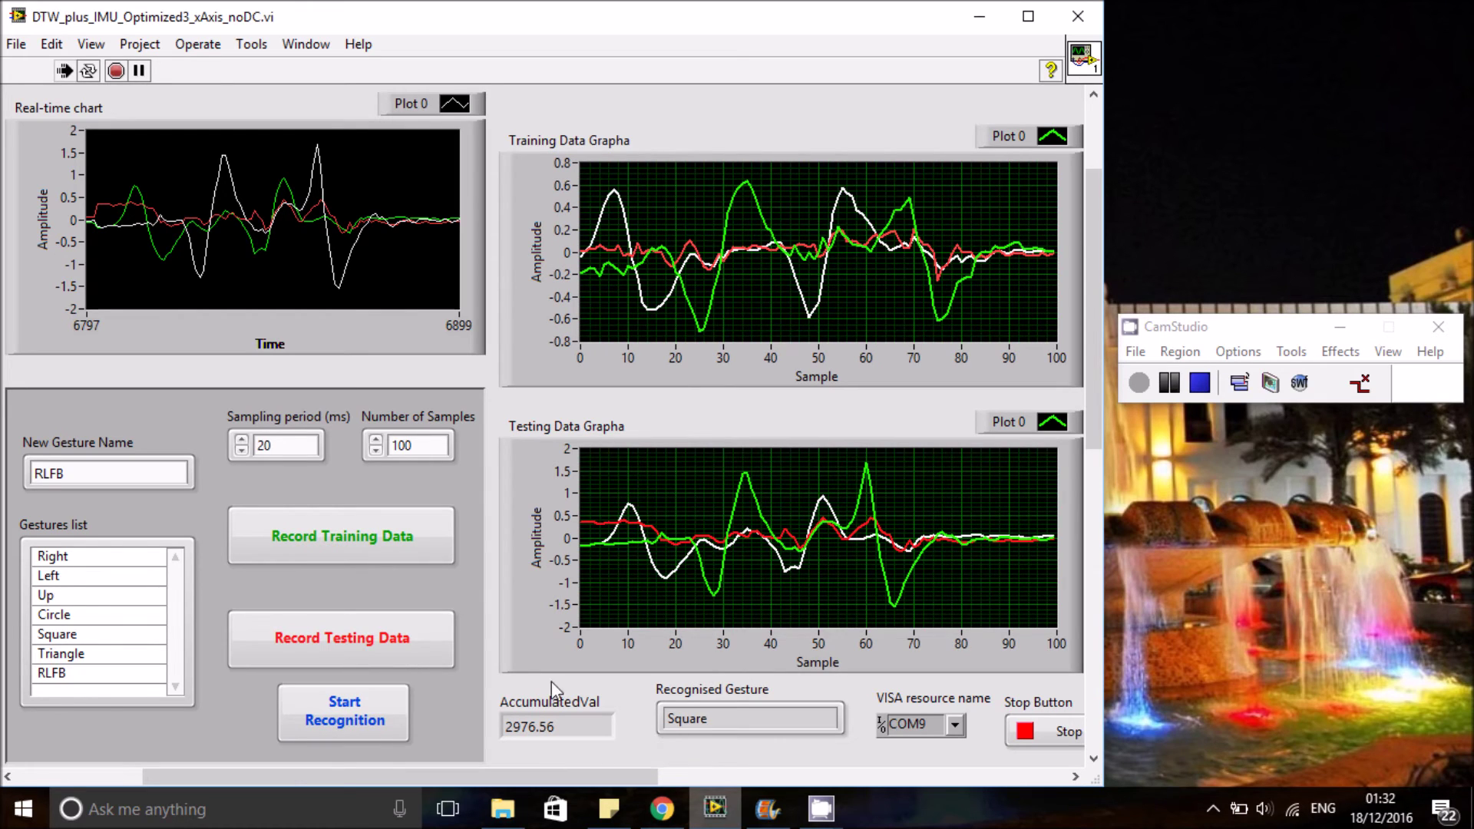
left_click(301, 643)
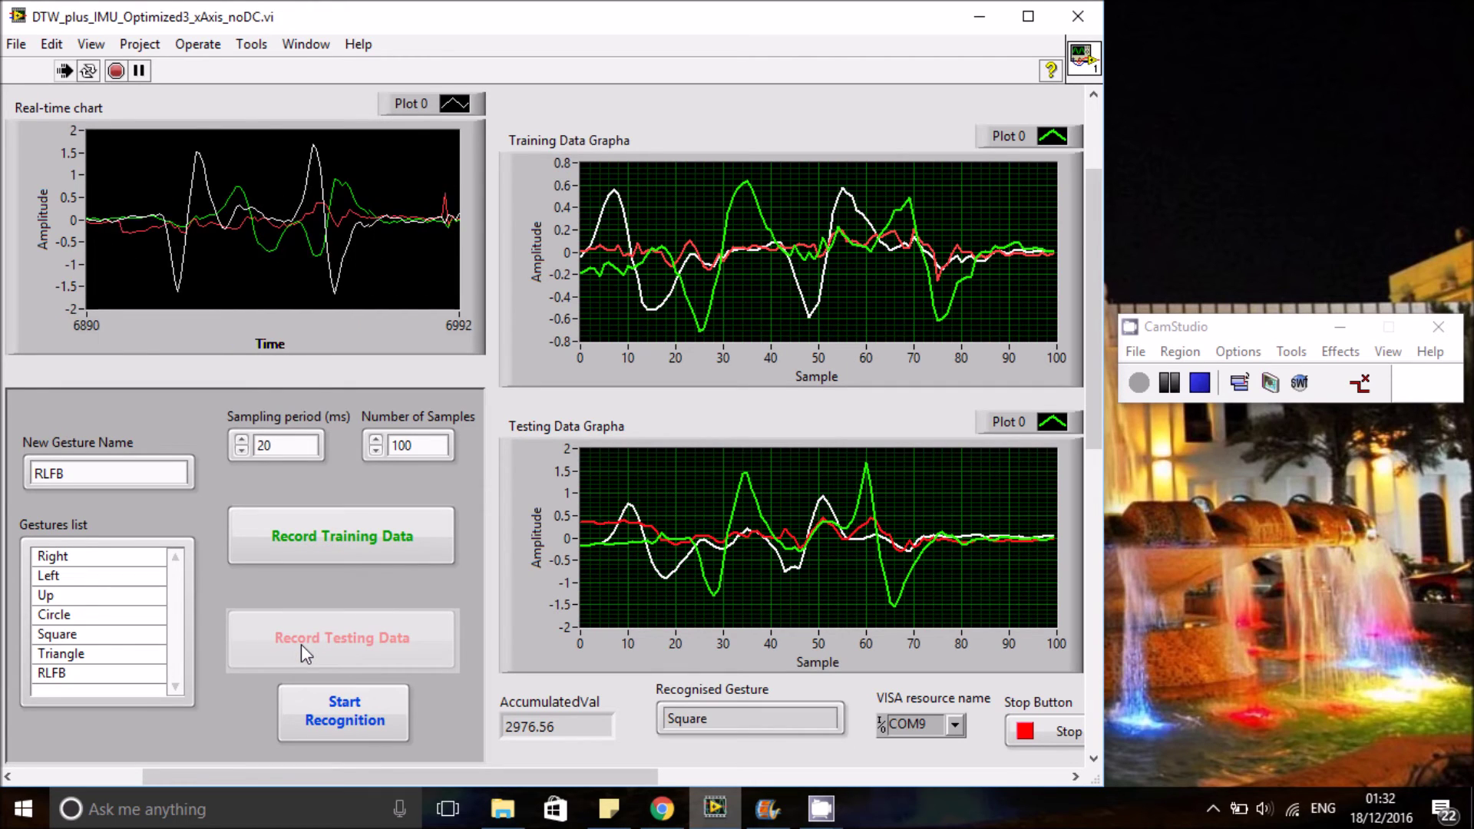
left_click(347, 735)
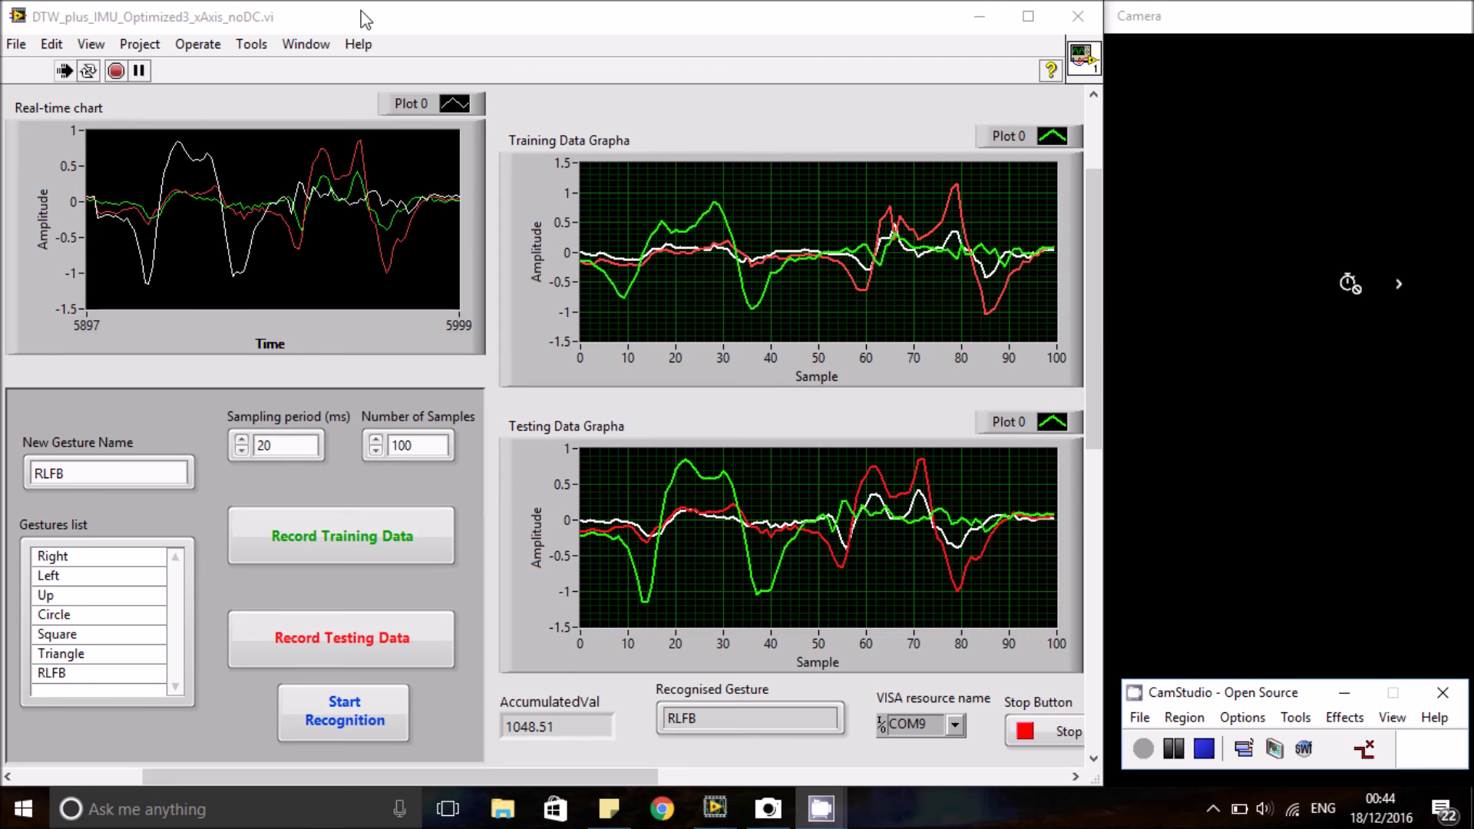
Switch to the block diagram through Window > Show Block Diagram.
left_click(297, 52)
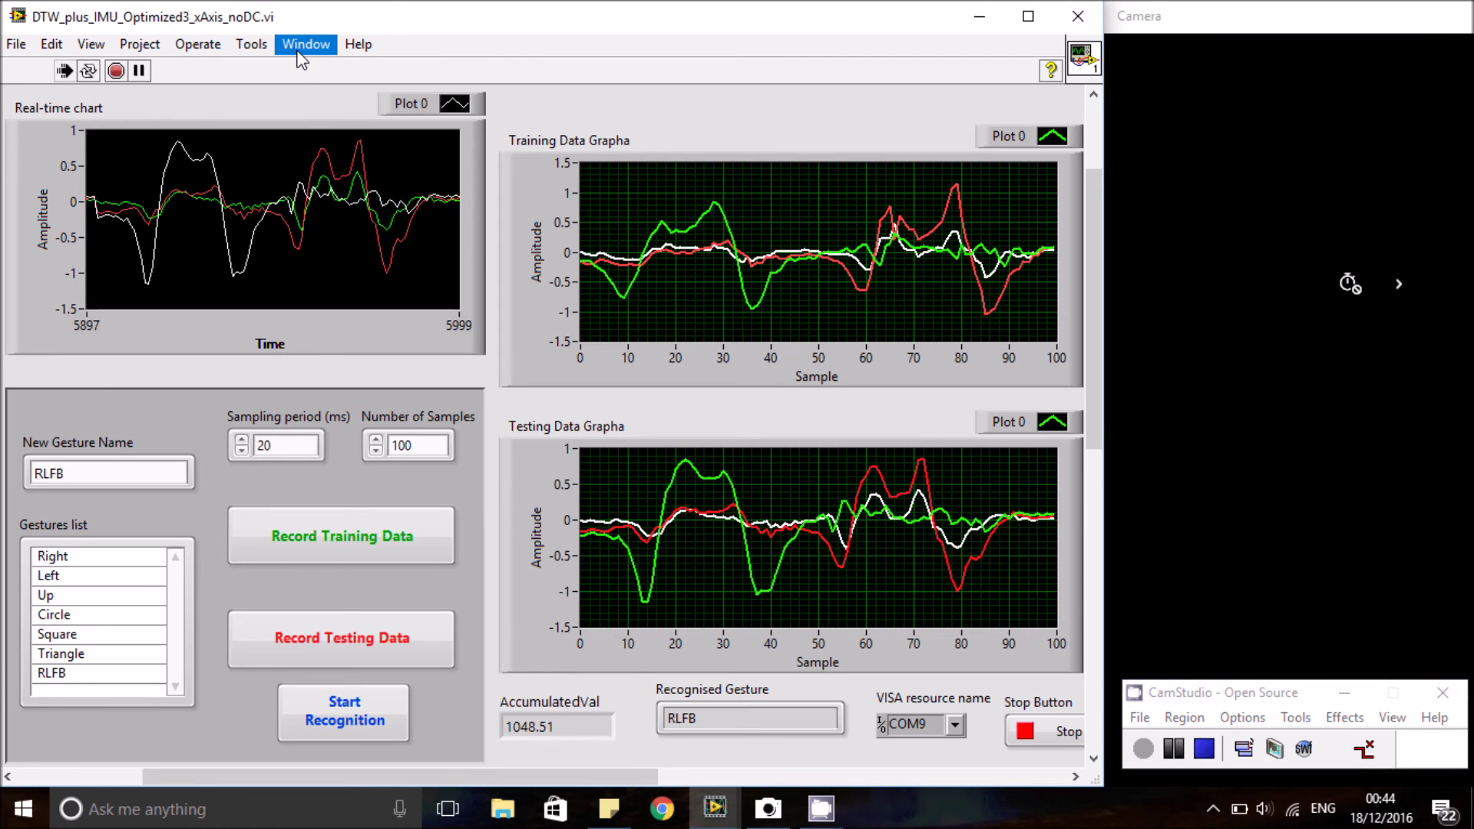
left_click(298, 53)
left_click(297, 60)
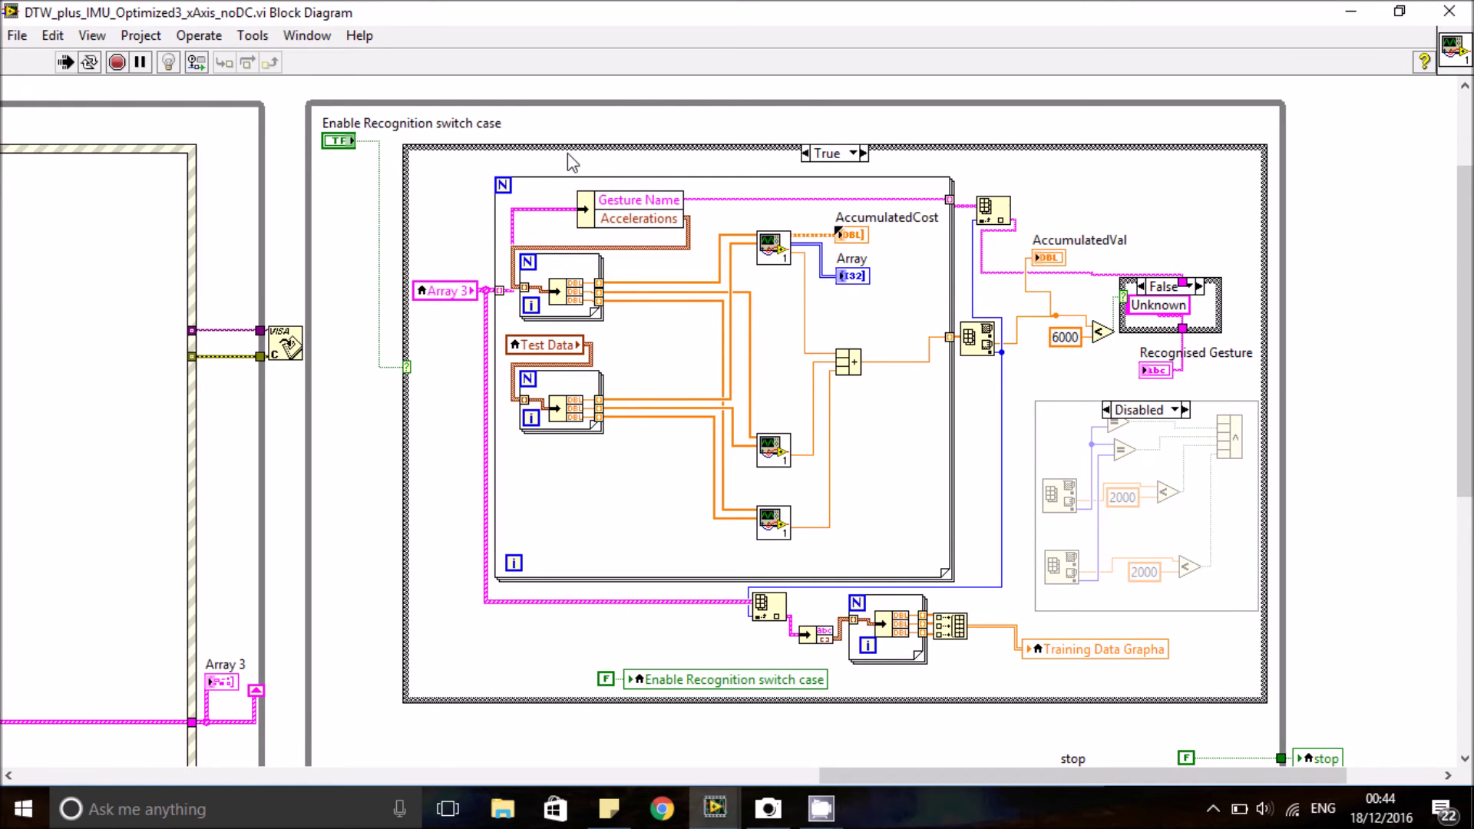
Scroll to the event structure and display its [0] Record New Data case.
mouse_move(821, 809)
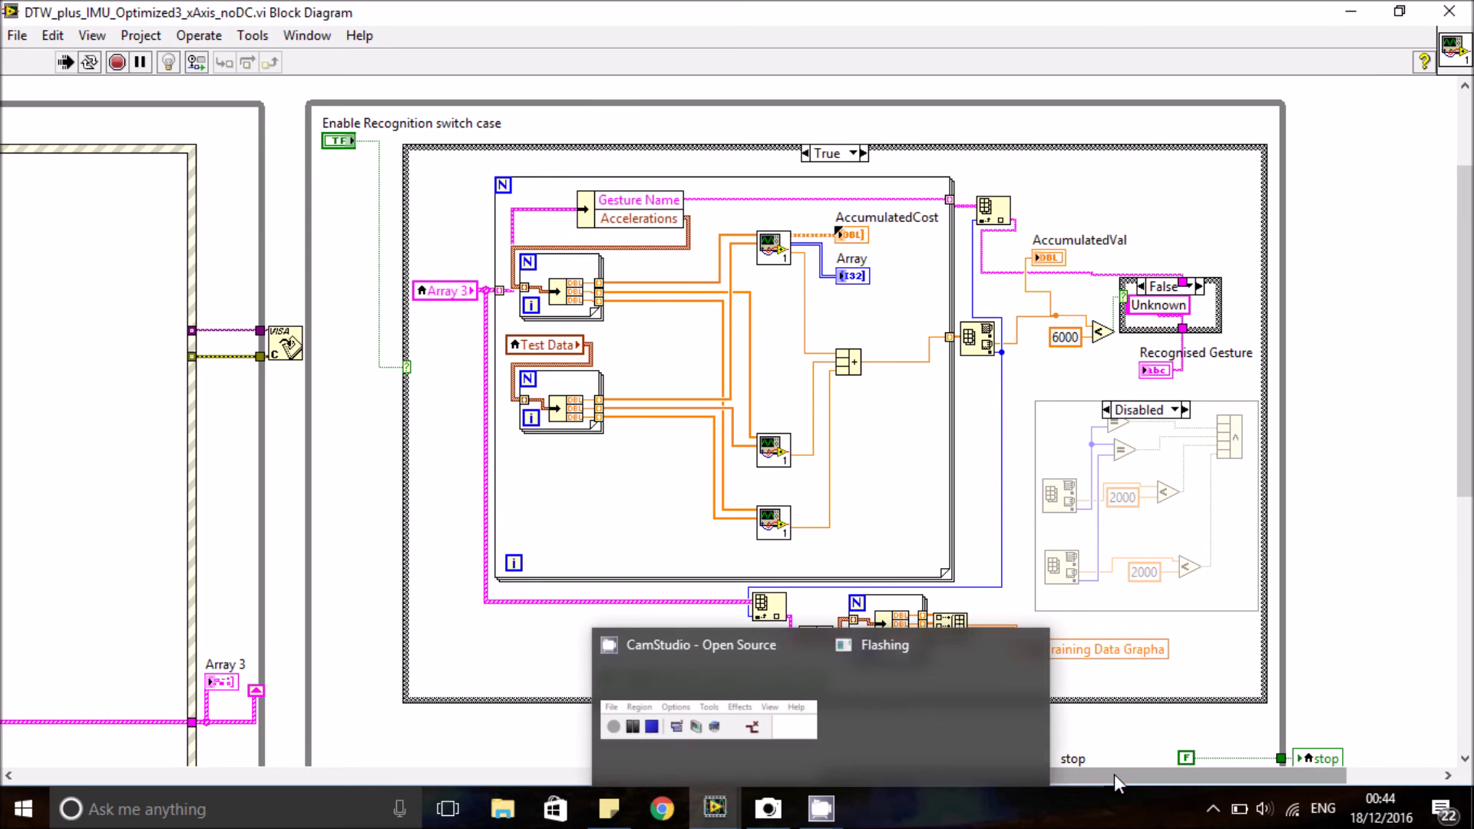
left_click_drag(1113, 774, 944, 774)
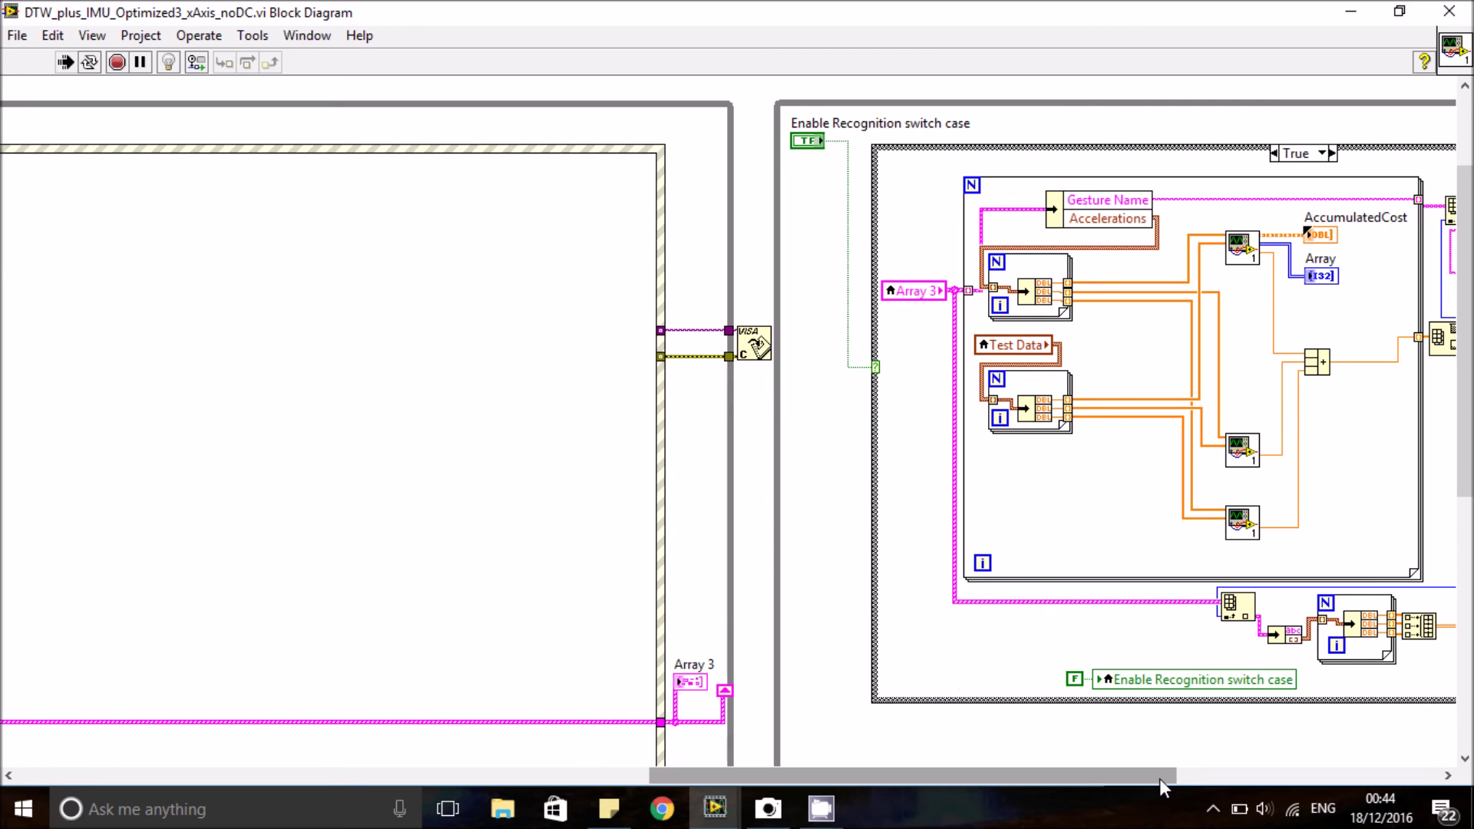
left_click_drag(1160, 777, 738, 737)
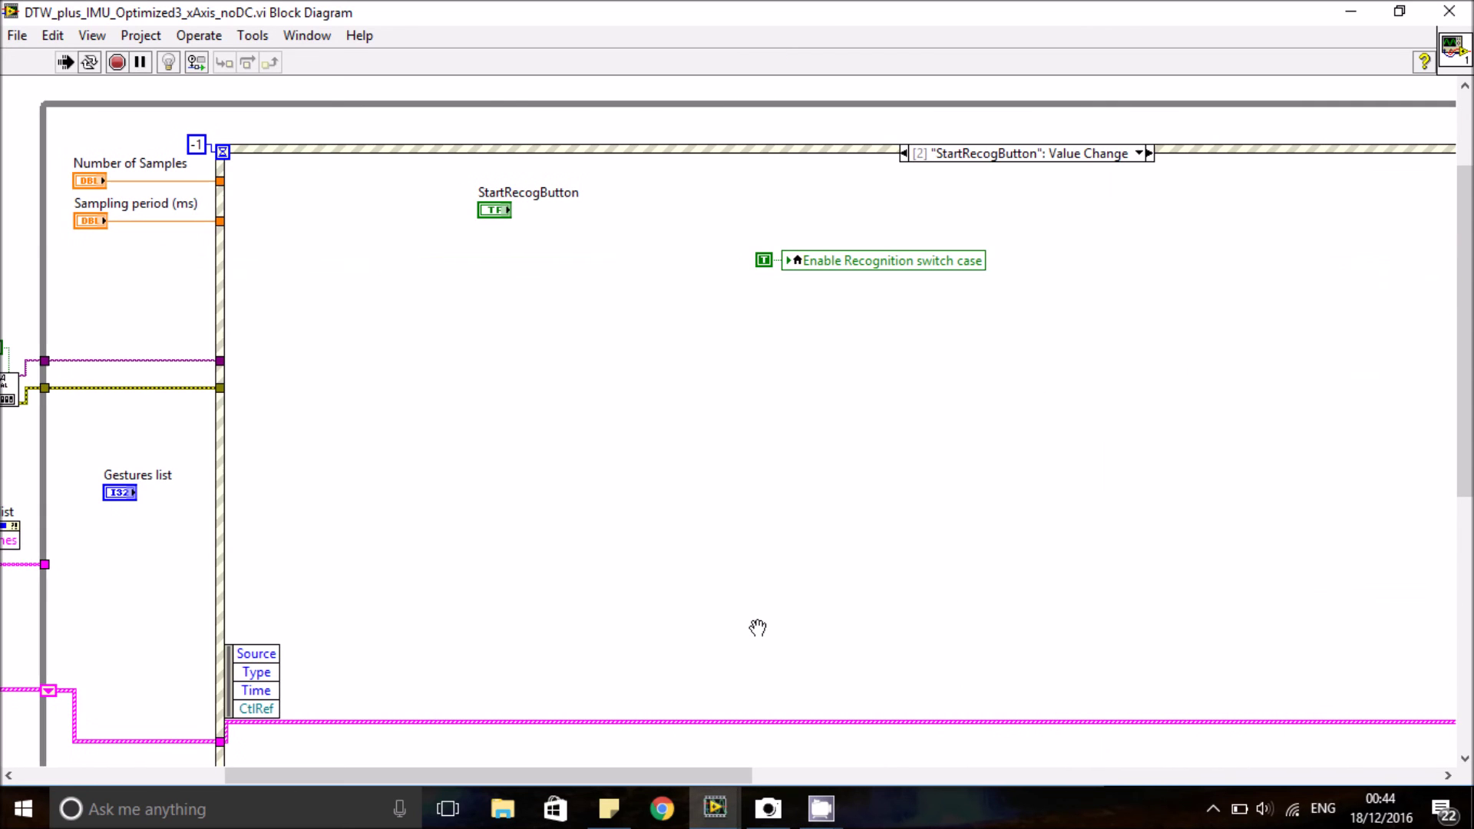
left_click(1039, 161)
left_click(1068, 161)
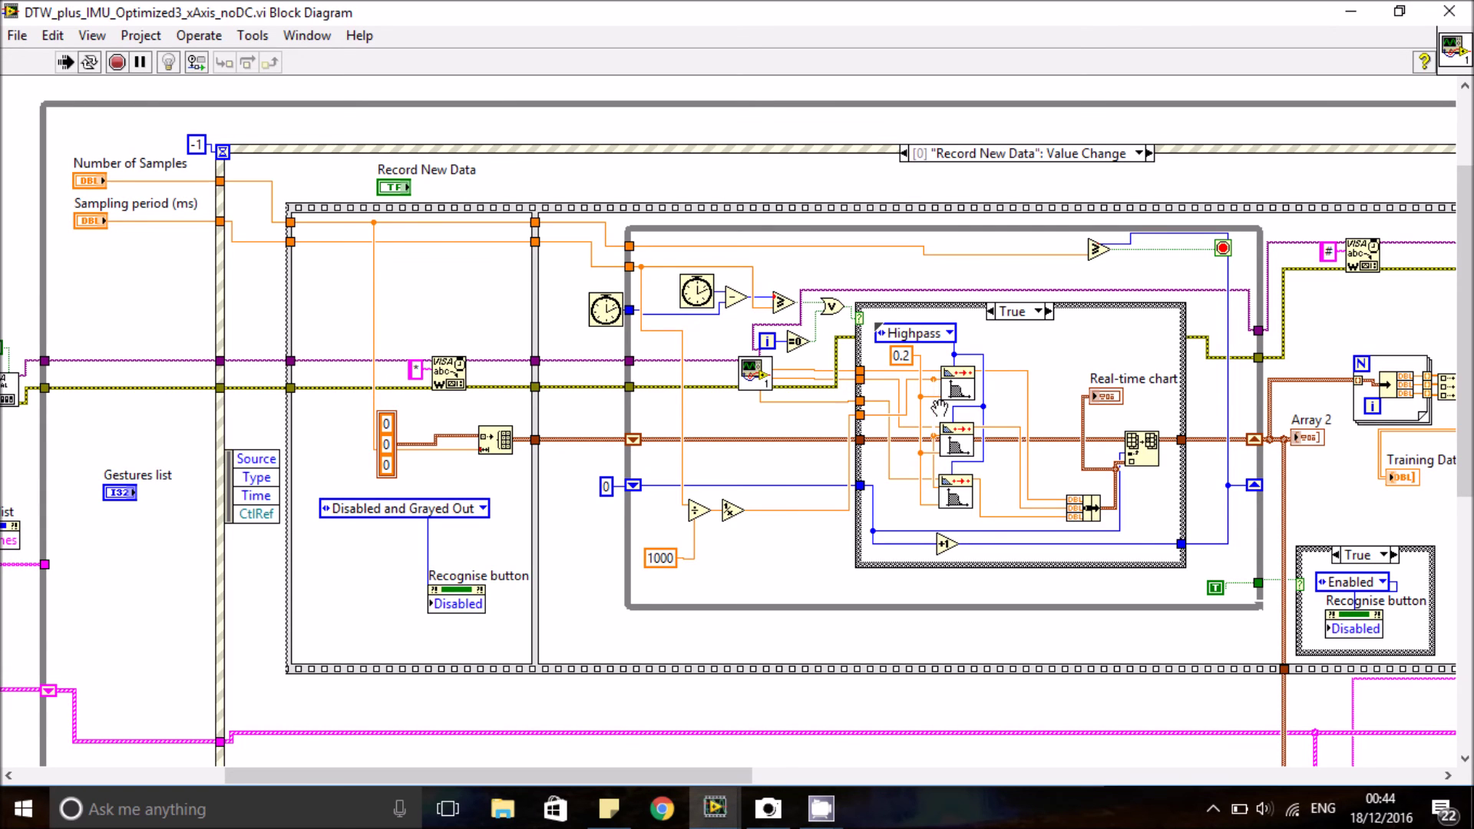
Scroll the block diagram back to the Enable Recognition True case comparing AccumulatedVal with 6000.
left_click_drag(676, 777, 1209, 780)
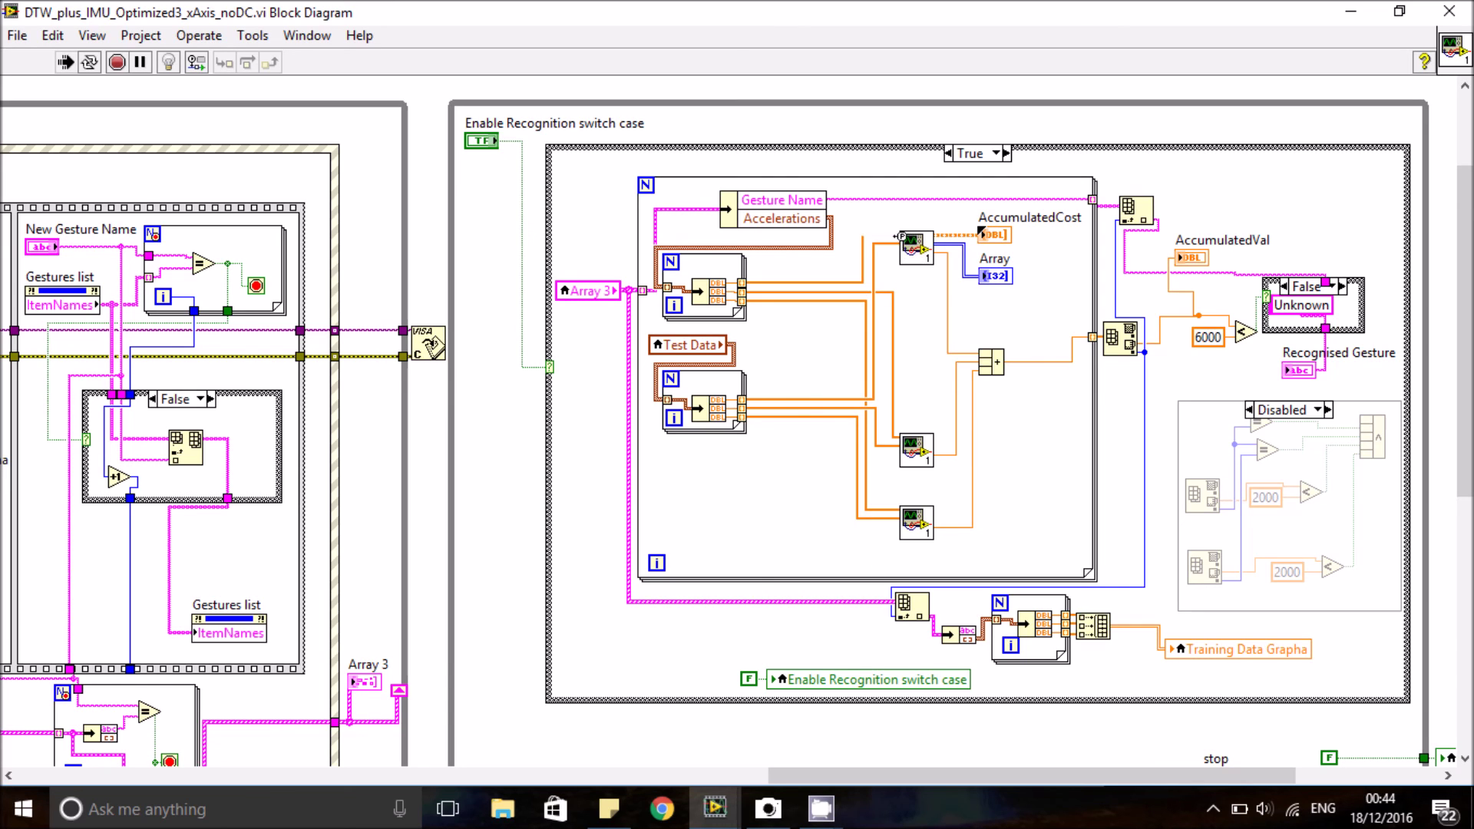
left_click(897, 243)
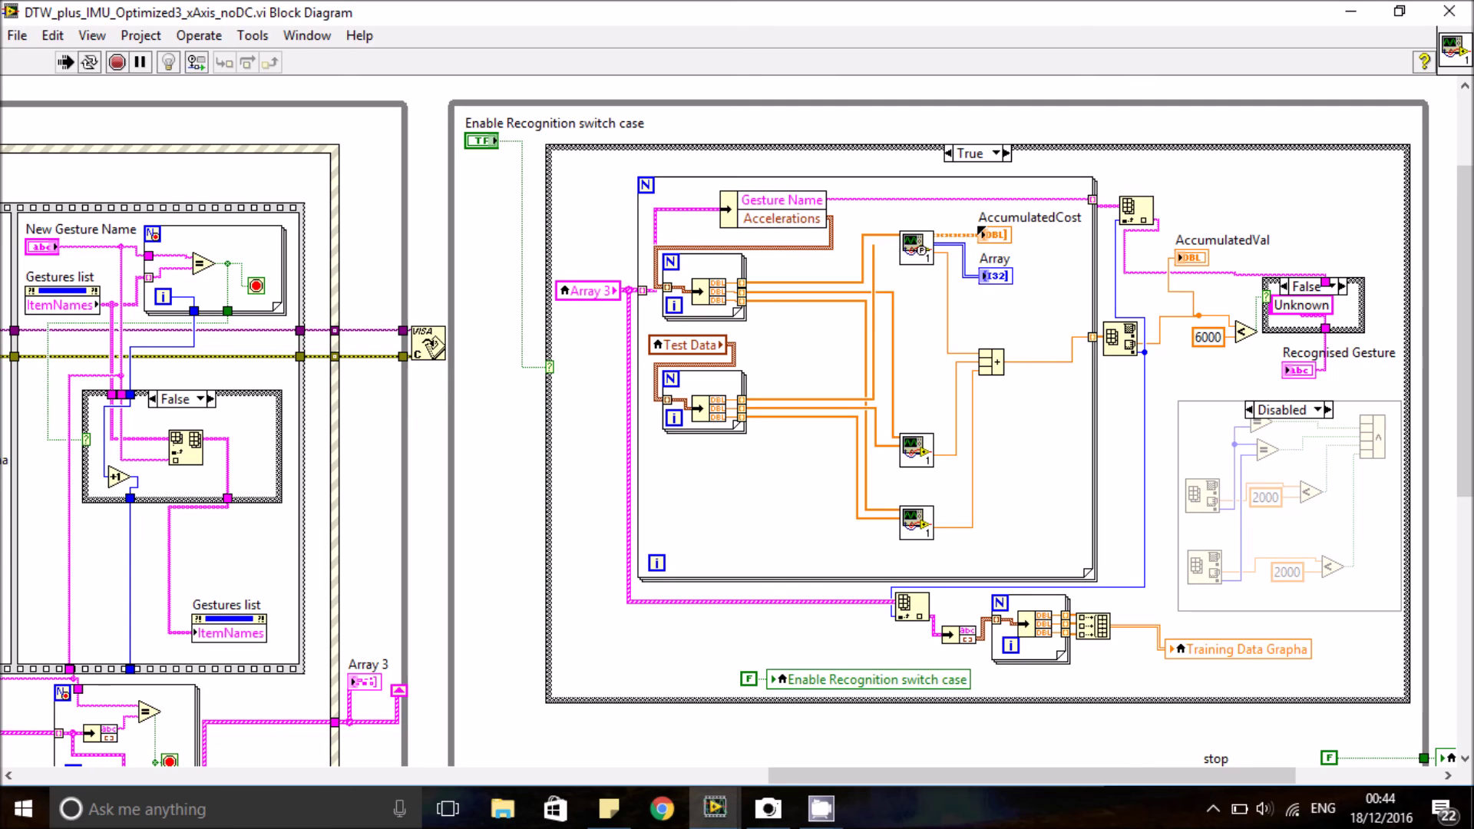